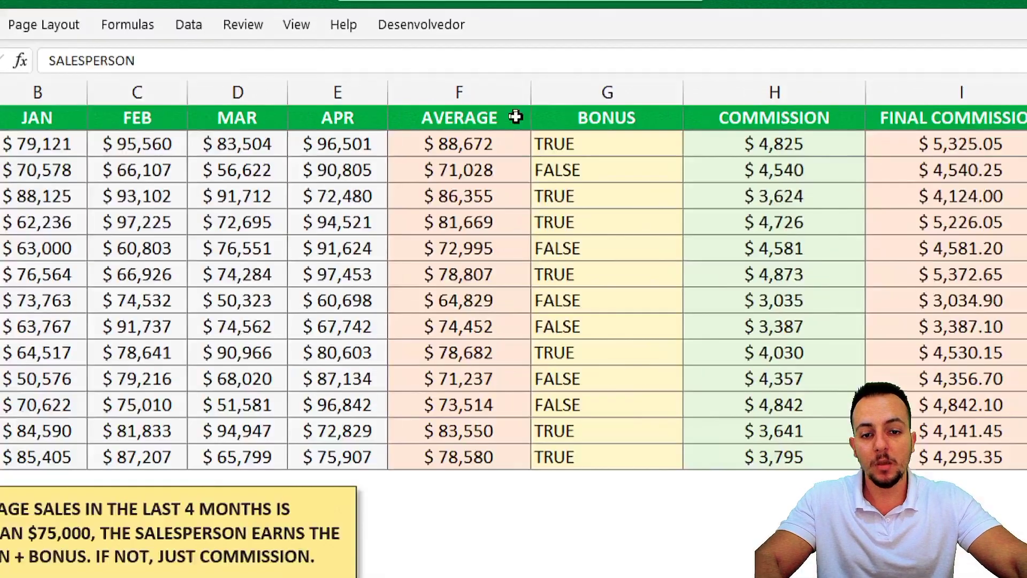
# - Examine the Average, Bonus, Commission and Final Commission columns in the completed salesperson table
pyautogui.click(457, 100)
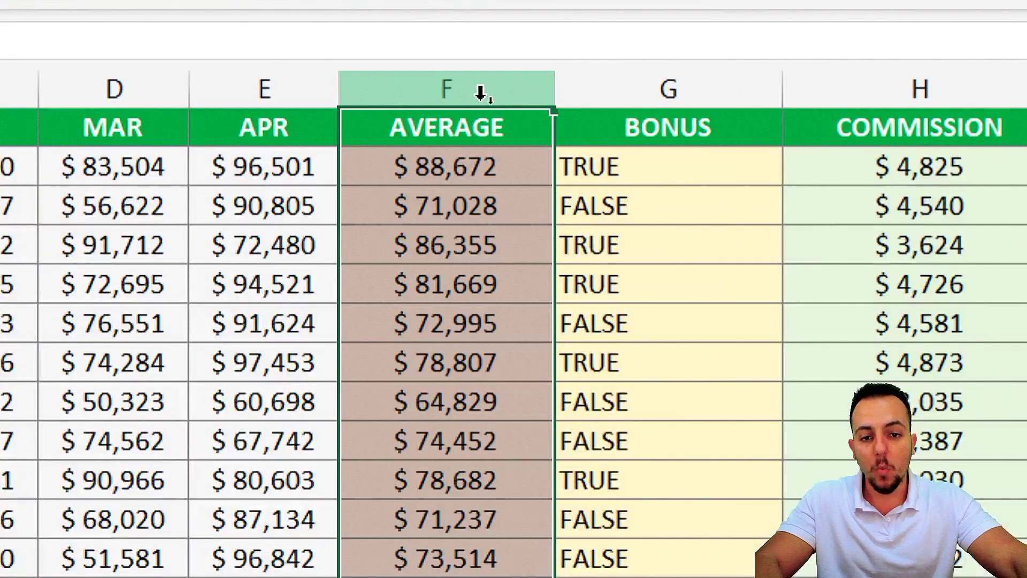
pyautogui.click(570, 100)
pyautogui.click(730, 89)
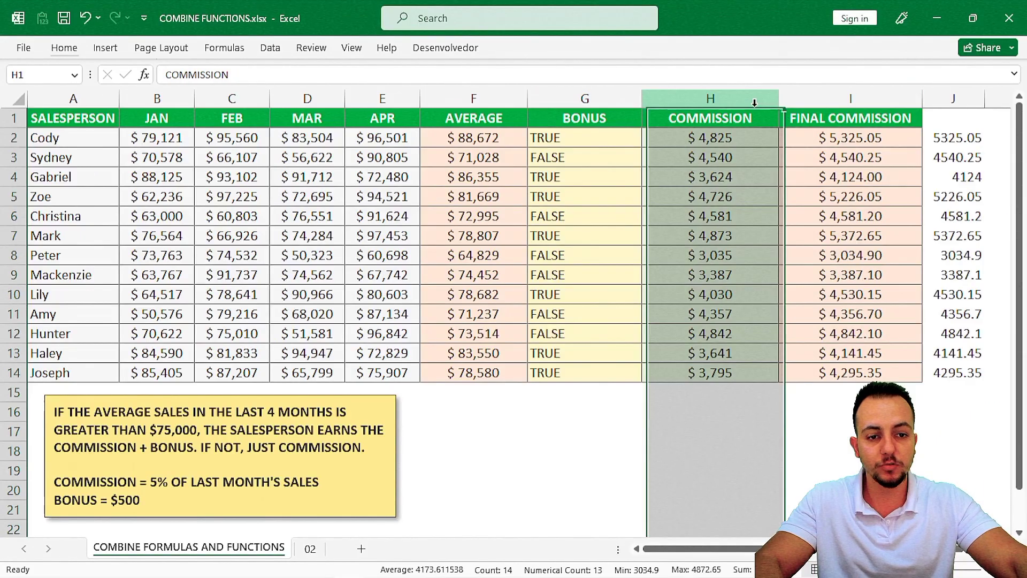
pyautogui.click(631, 102)
pyautogui.click(512, 101)
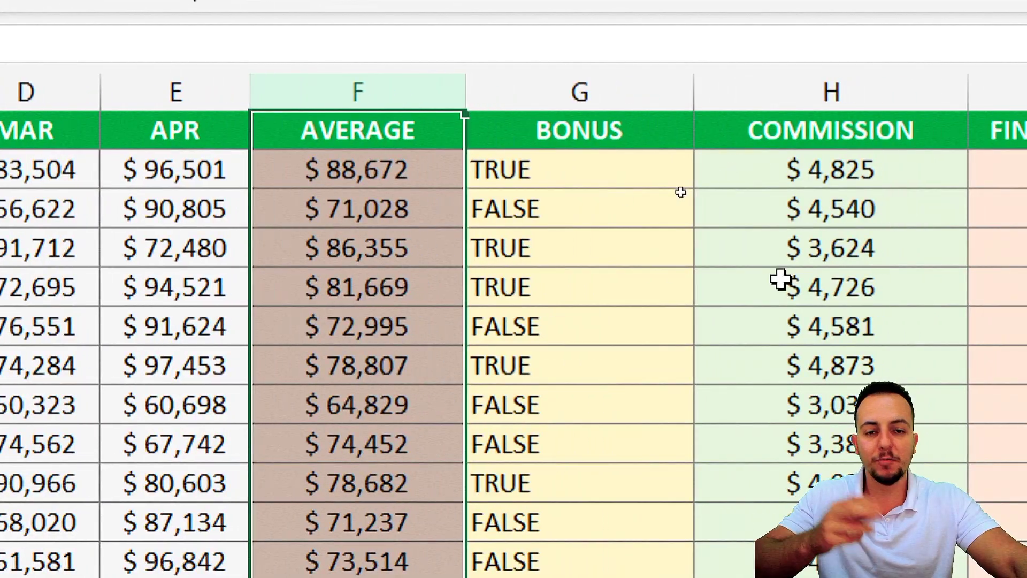
pyautogui.click(598, 123)
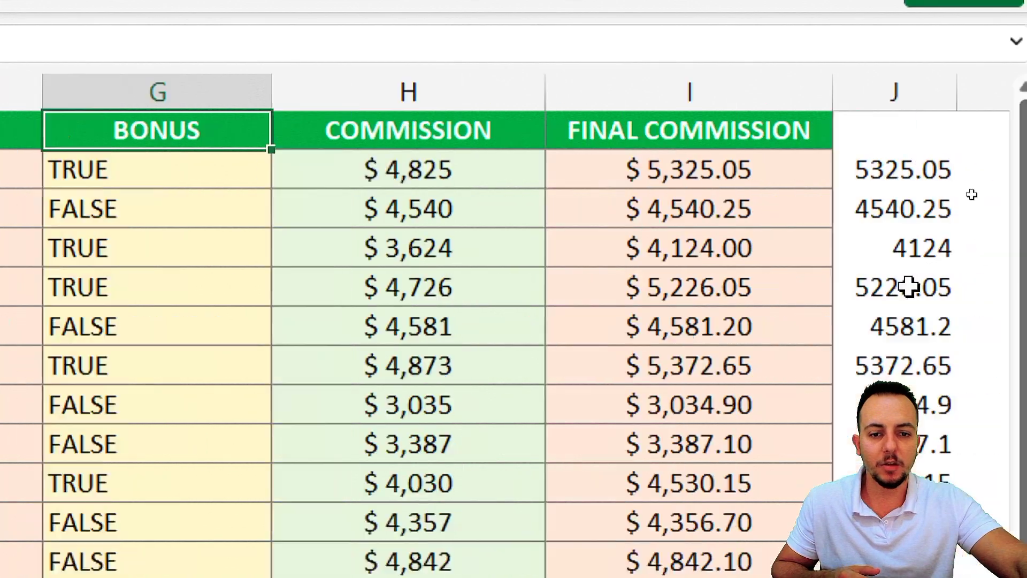
pyautogui.click(700, 85)
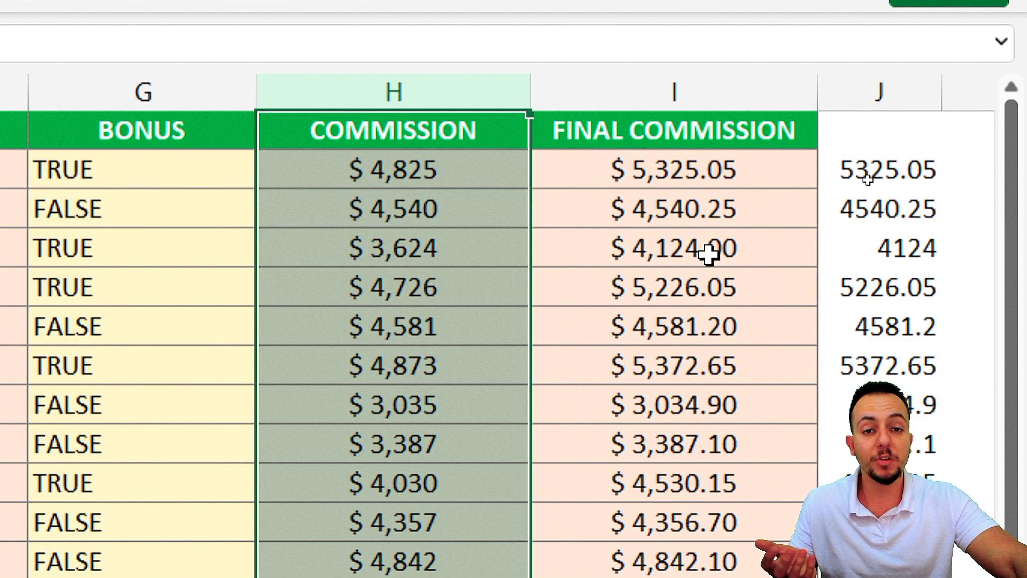
pyautogui.click(670, 91)
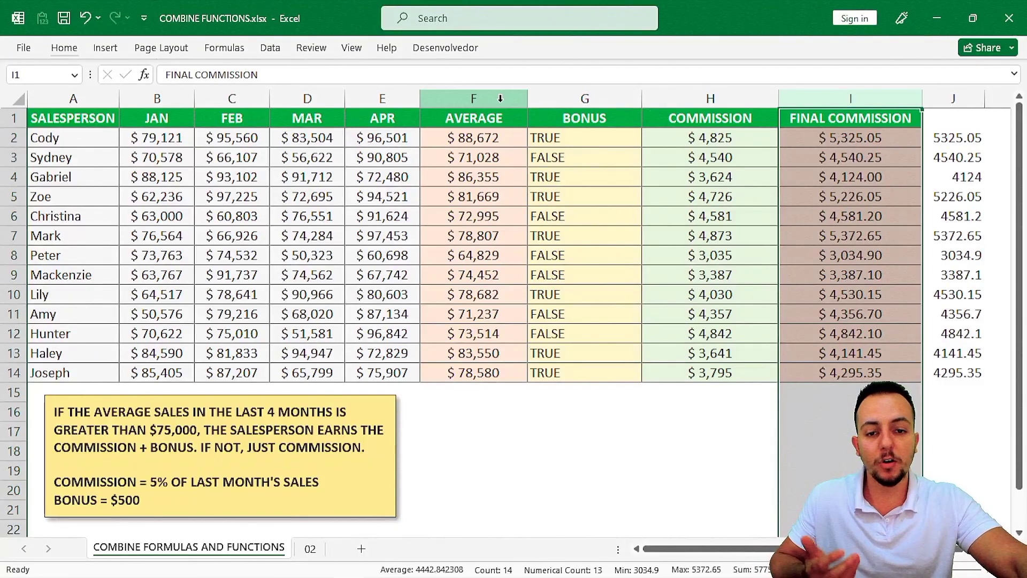
pyautogui.click(501, 99)
pyautogui.click(585, 98)
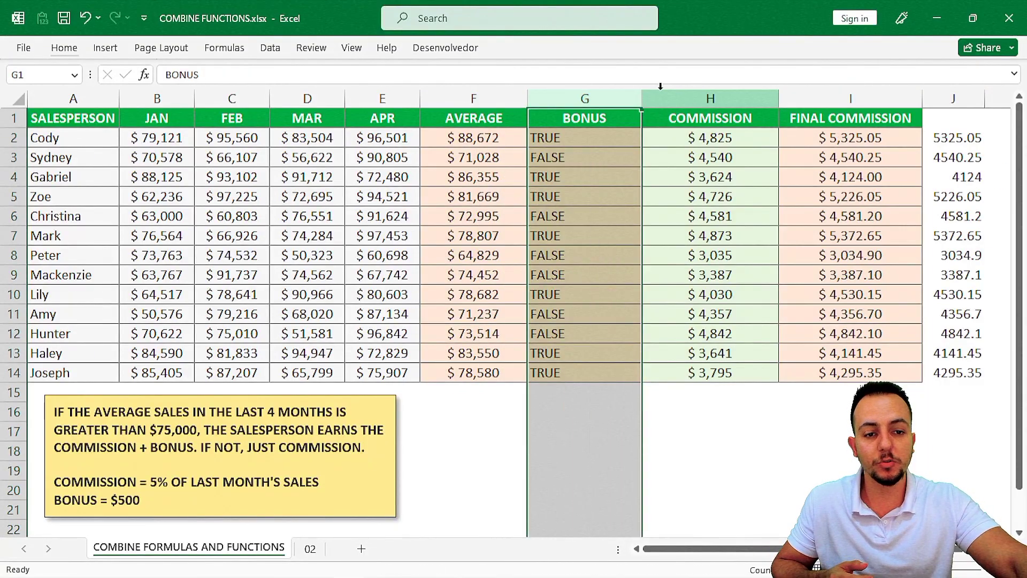
pyautogui.click(711, 98)
pyautogui.click(851, 99)
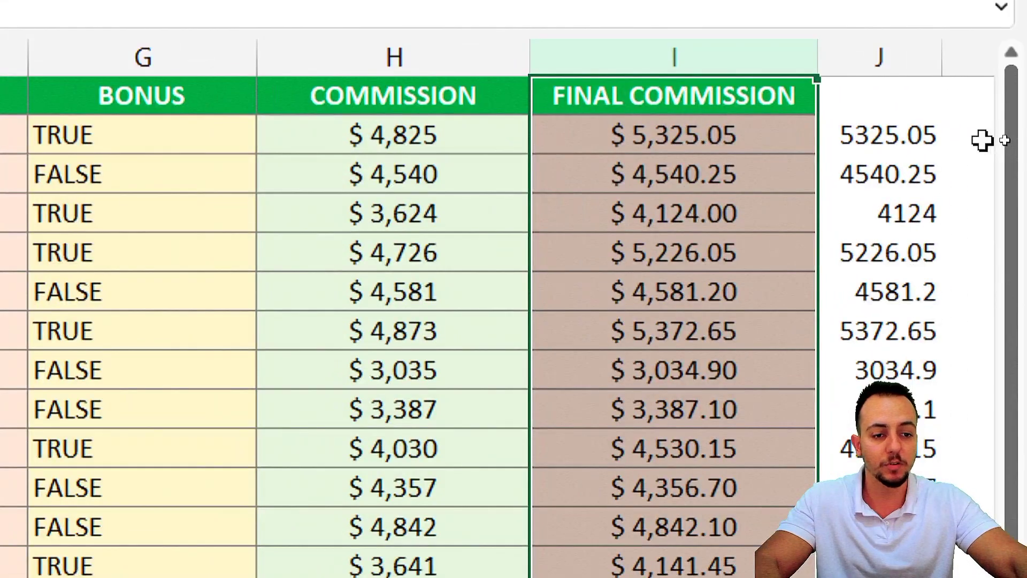
# - Inspect the whole combined IF and AVERAGE formula in cell J2 without changing it
pyautogui.doubleClick(982, 136)
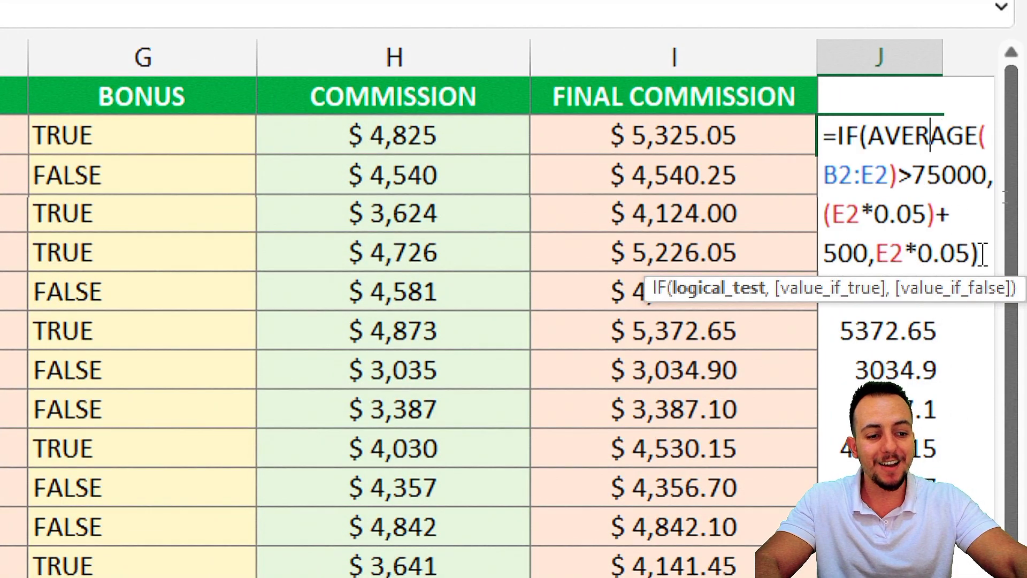
pyautogui.moveTo(983, 254); pyautogui.dragTo(831, 142)
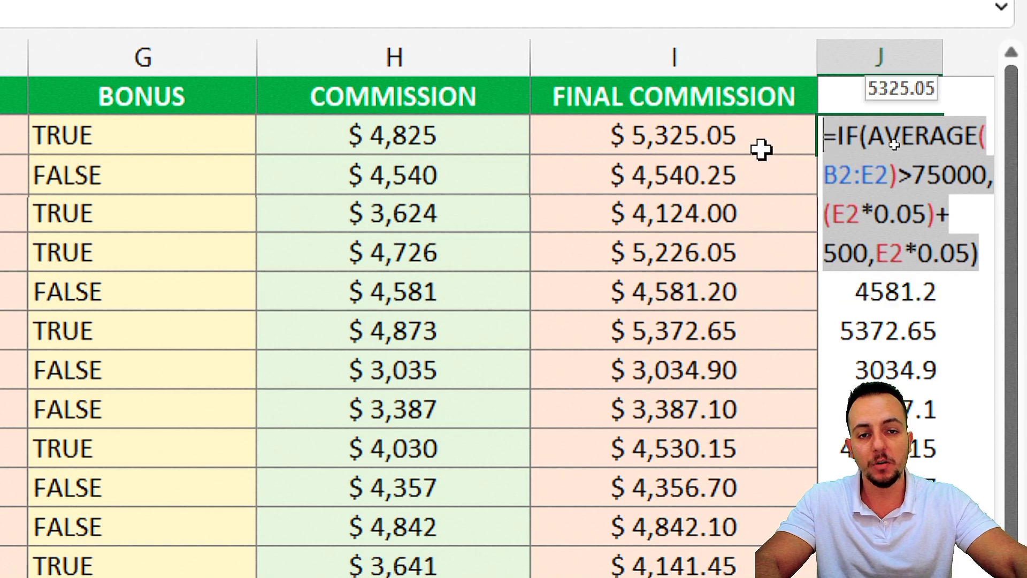
pyautogui.press('Escape')
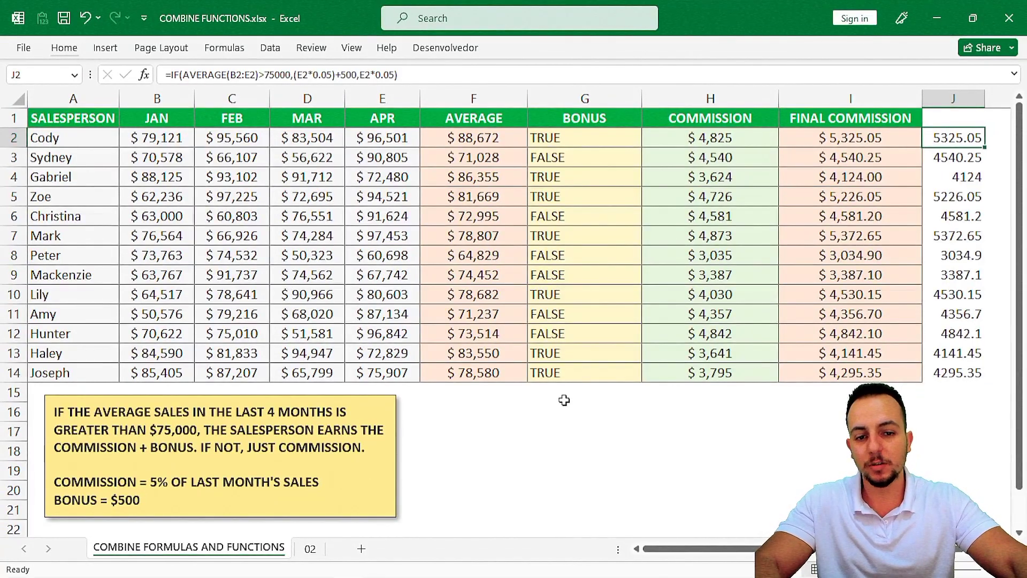
# - Compare the separate calculation columns F through I with the single combined formula in J2
pyautogui.click(474, 102)
pyautogui.click(585, 99)
pyautogui.click(711, 99)
pyautogui.click(850, 99)
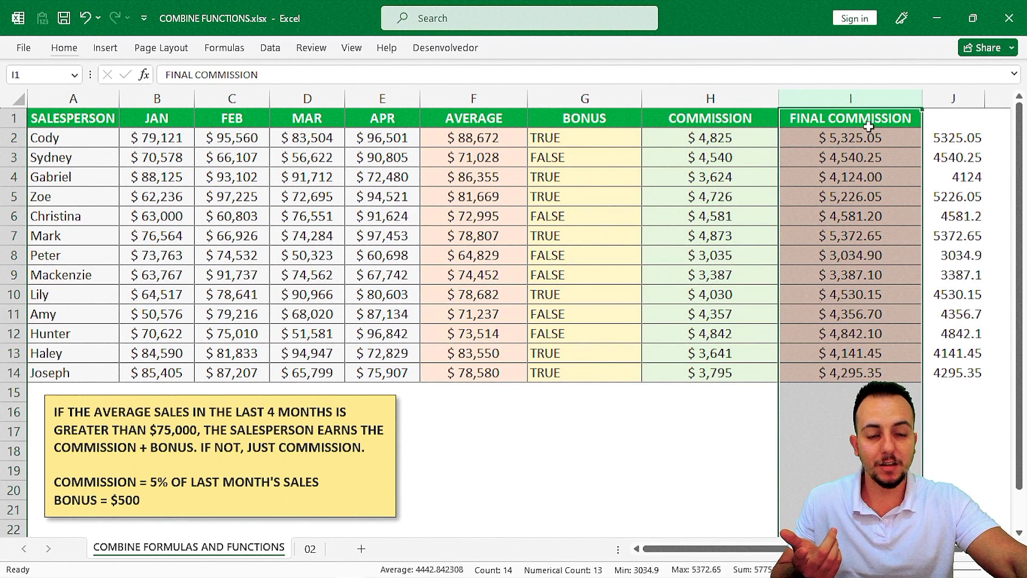
pyautogui.click(942, 137)
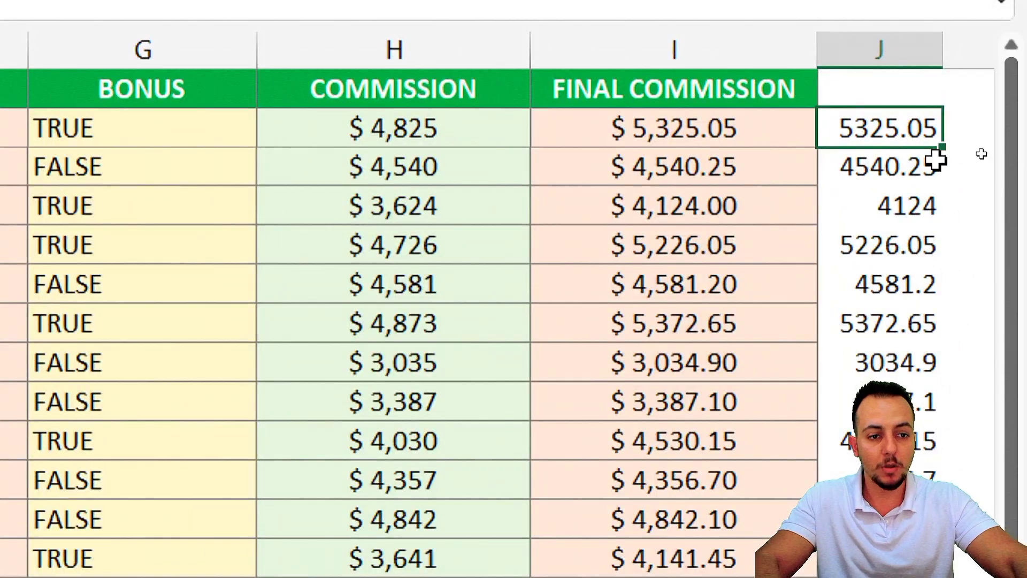
pyautogui.press('F2')
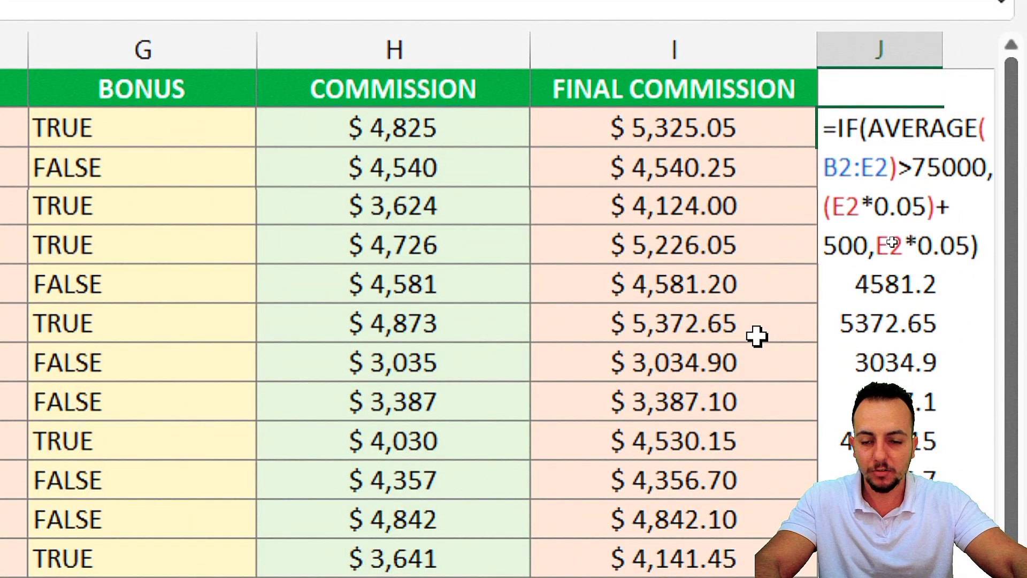
pyautogui.press('Escape')
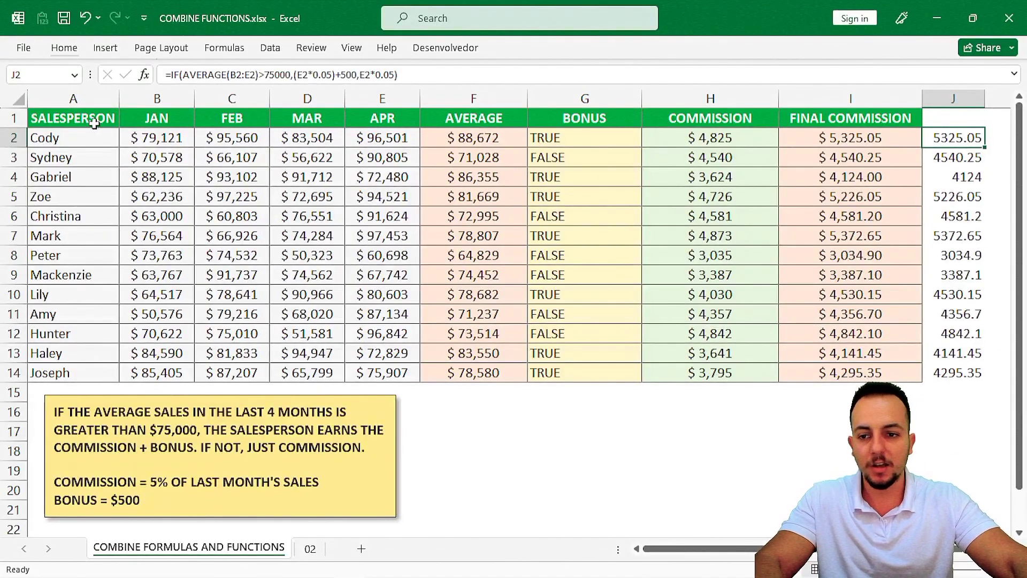
# - Look over the empty Average, Bonus, Commission and Final Commission columns, ending at the first Average cell
pyautogui.click(94, 123)
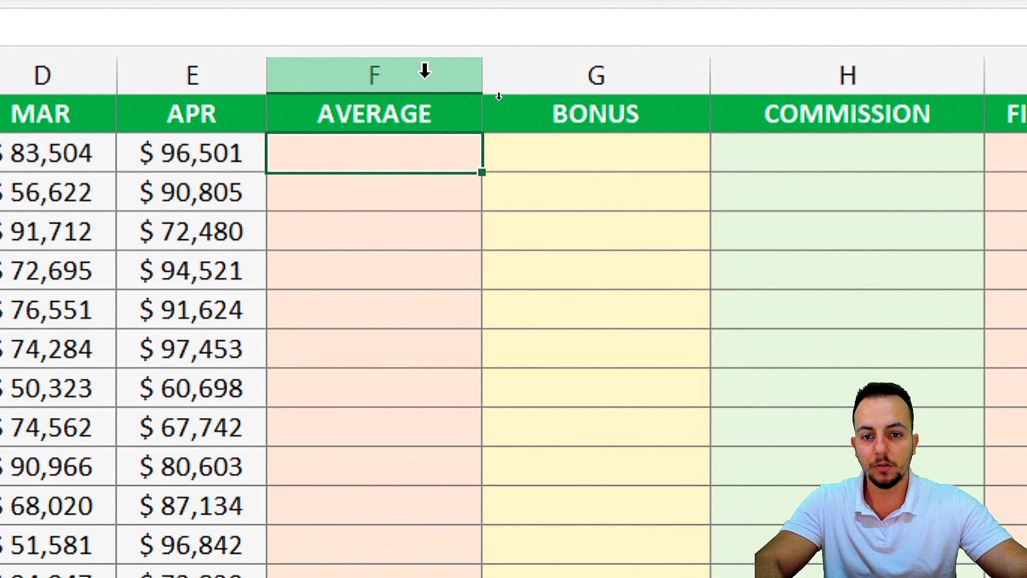
pyautogui.click(571, 99)
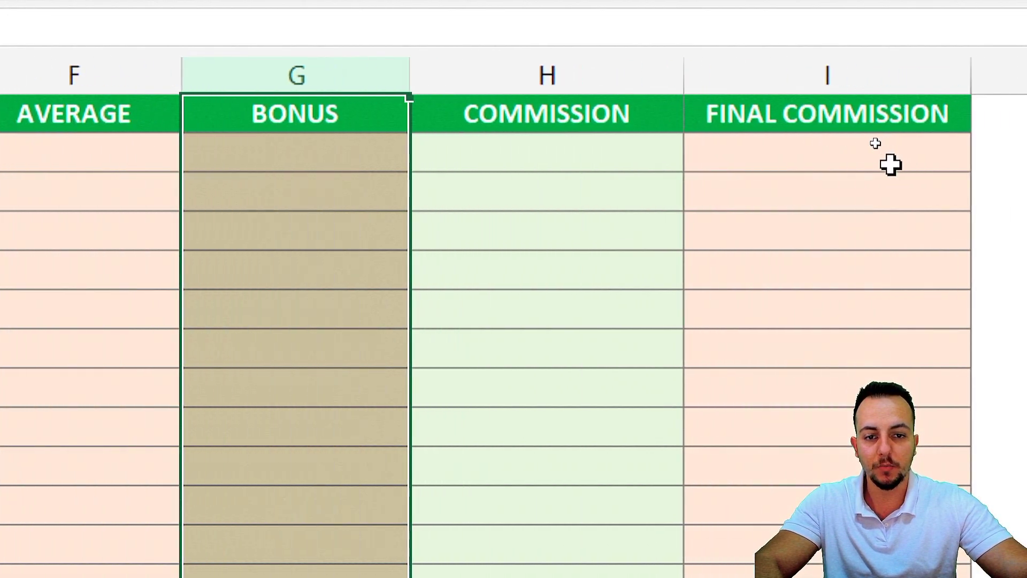
pyautogui.click(602, 83)
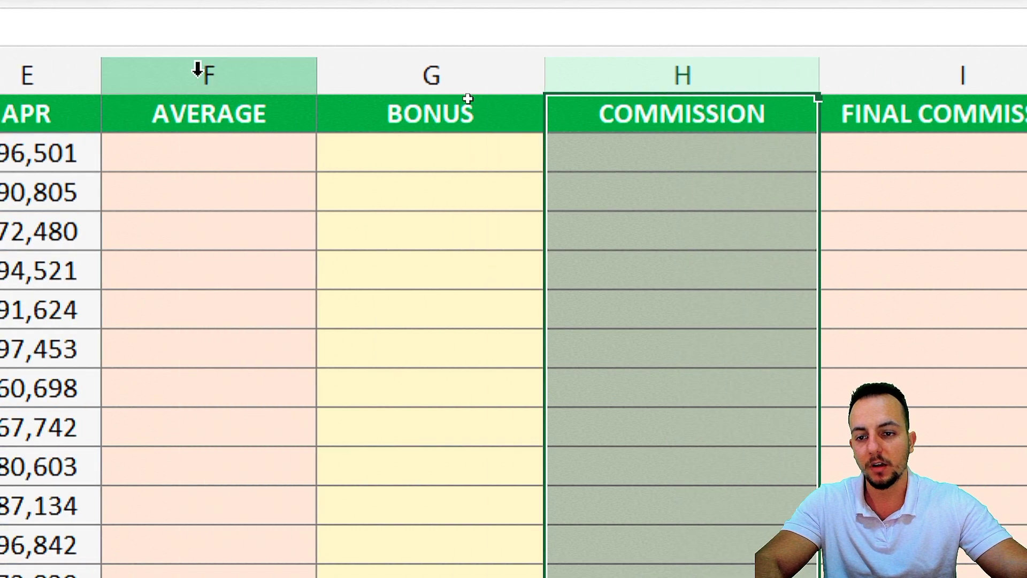
pyautogui.click(73, 76)
pyautogui.click(436, 65)
pyautogui.click(711, 91)
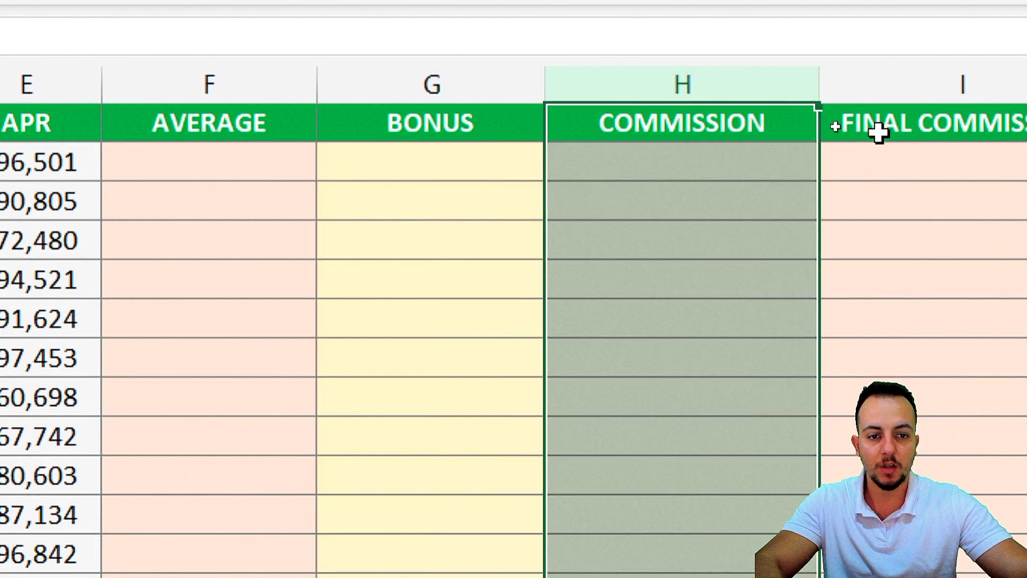
pyautogui.click(980, 84)
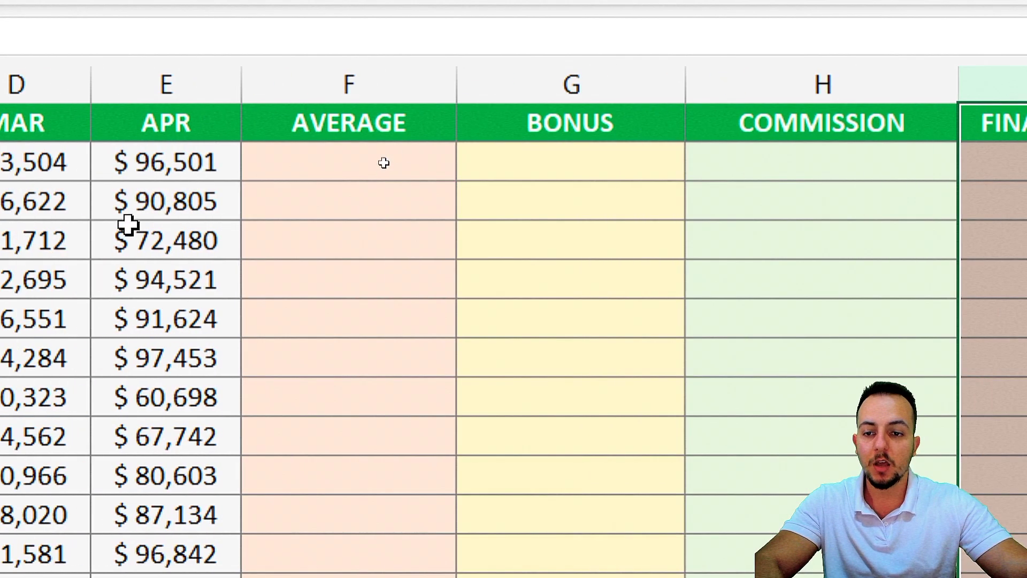
pyautogui.click(305, 133)
pyautogui.click(262, 167)
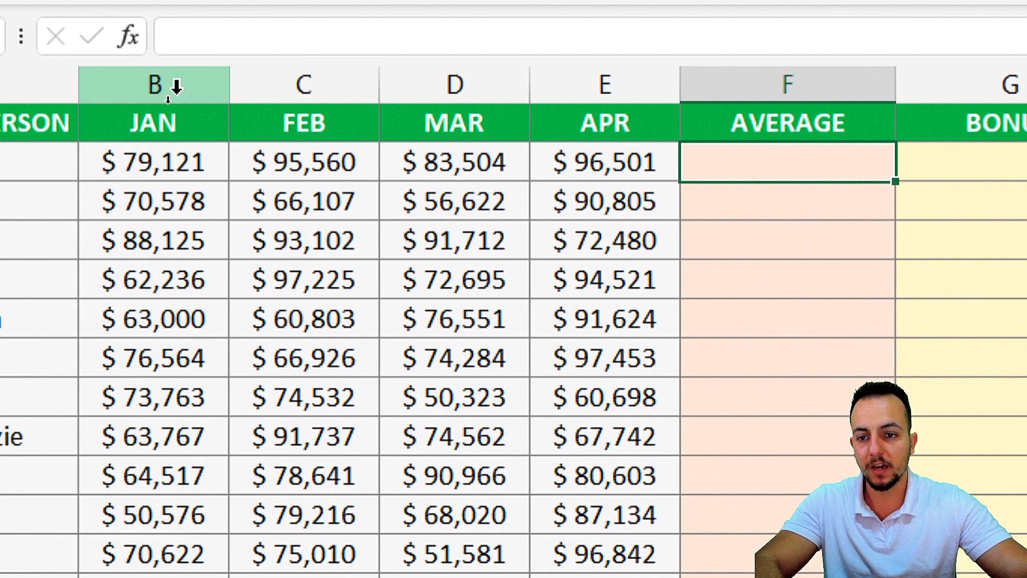
# - Review the monthly sales columns from January to April and the first few salesperson rows
pyautogui.click(152, 84)
pyautogui.click(309, 75)
pyautogui.click(457, 80)
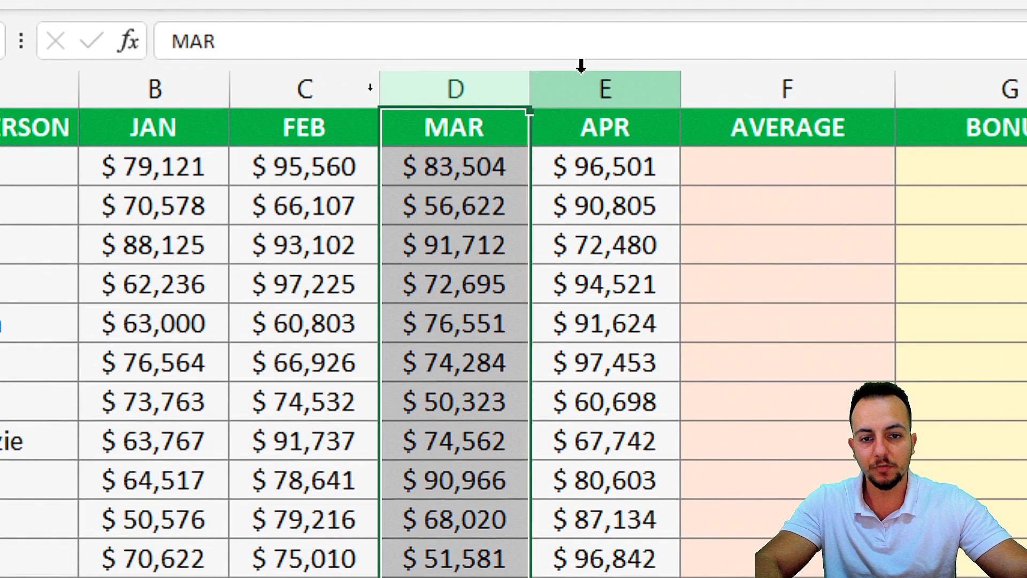
pyautogui.click(580, 69)
pyautogui.click(150, 160)
pyautogui.click(155, 202)
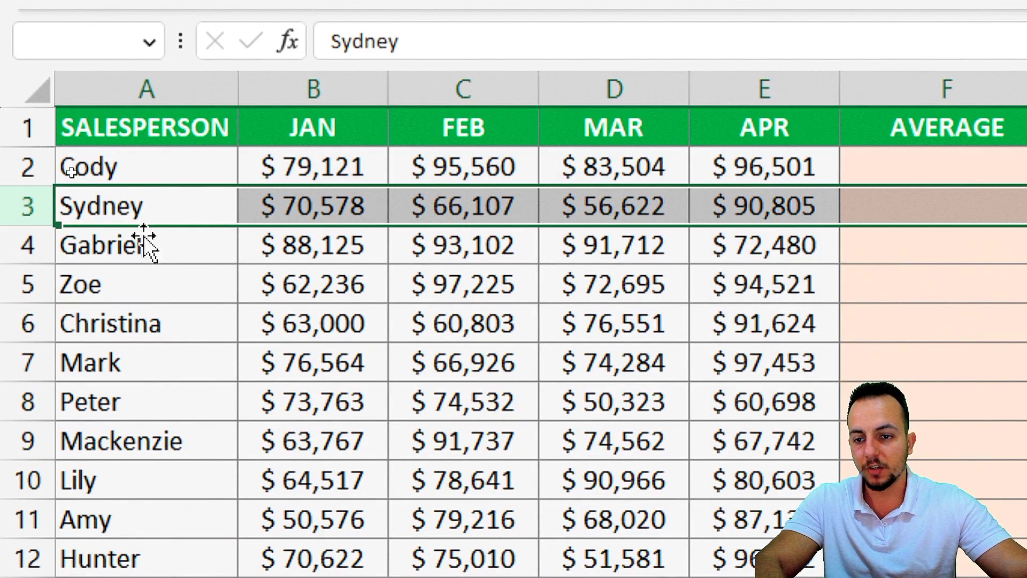
pyautogui.click(146, 246)
# - Begin an AVERAGE function in cell F2, the first row of the Average column
pyautogui.click(588, 166)
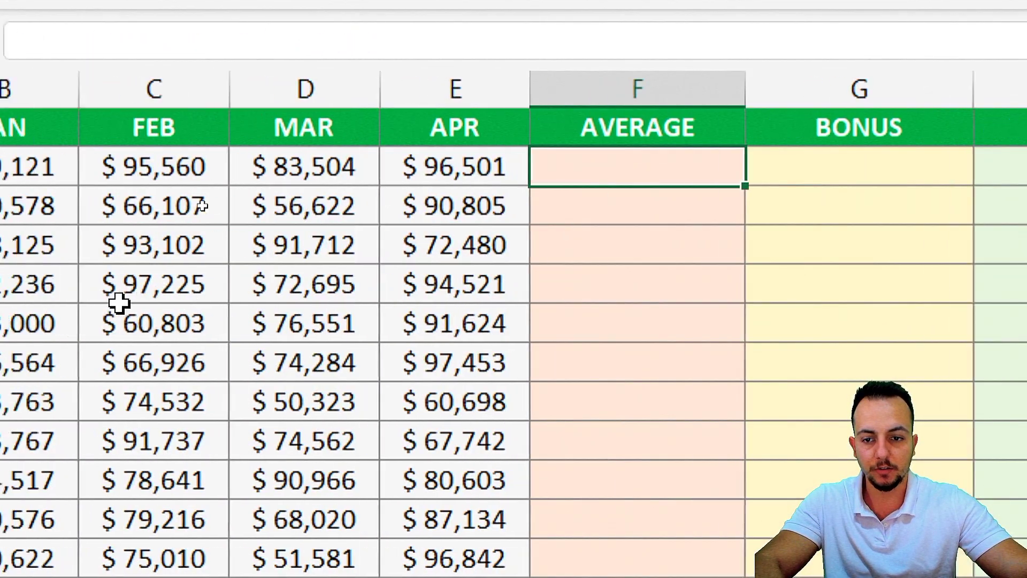
pyautogui.write('=AVE')
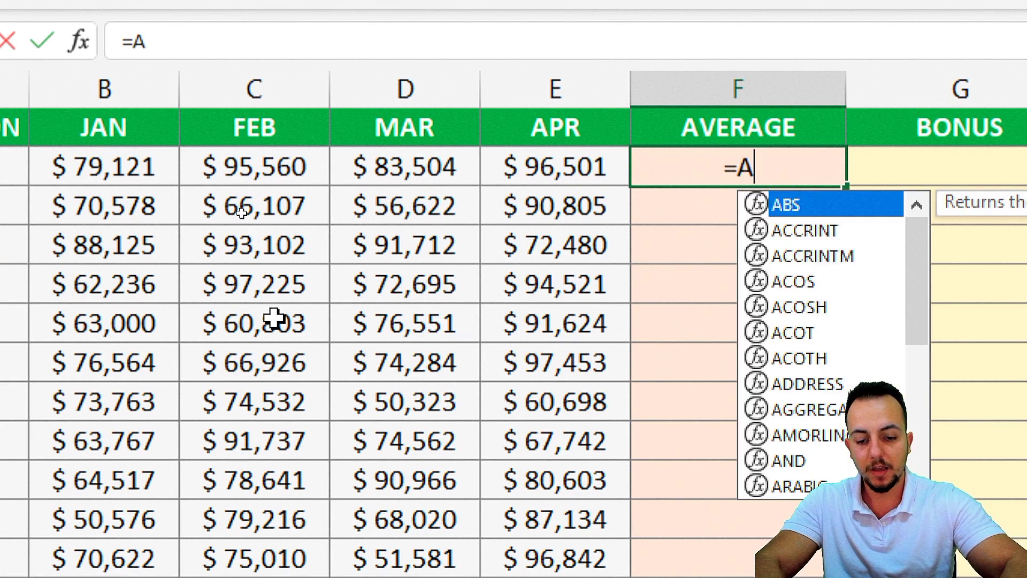
pyautogui.doubleClick(790, 230)
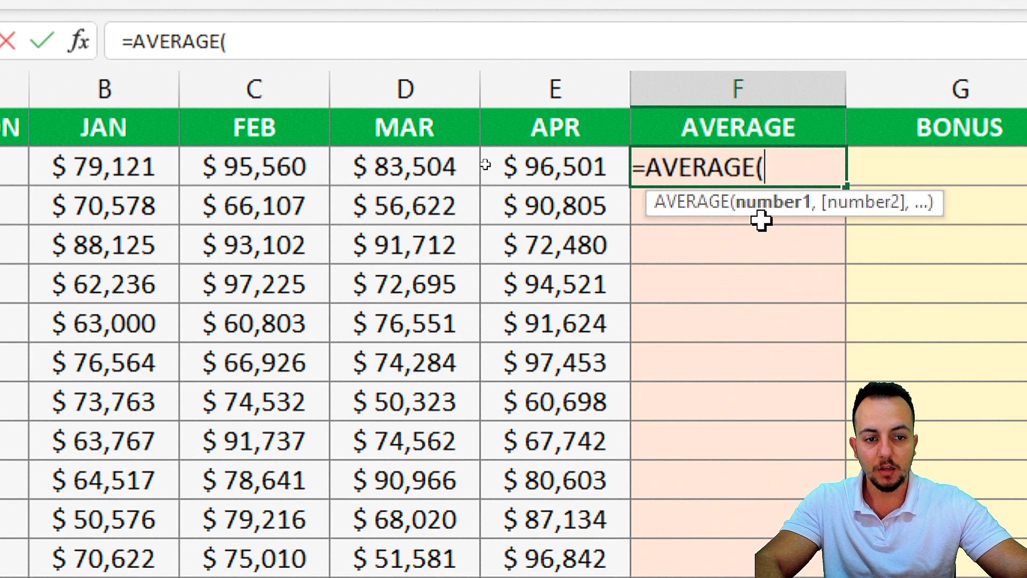
pyautogui.click(128, 180)
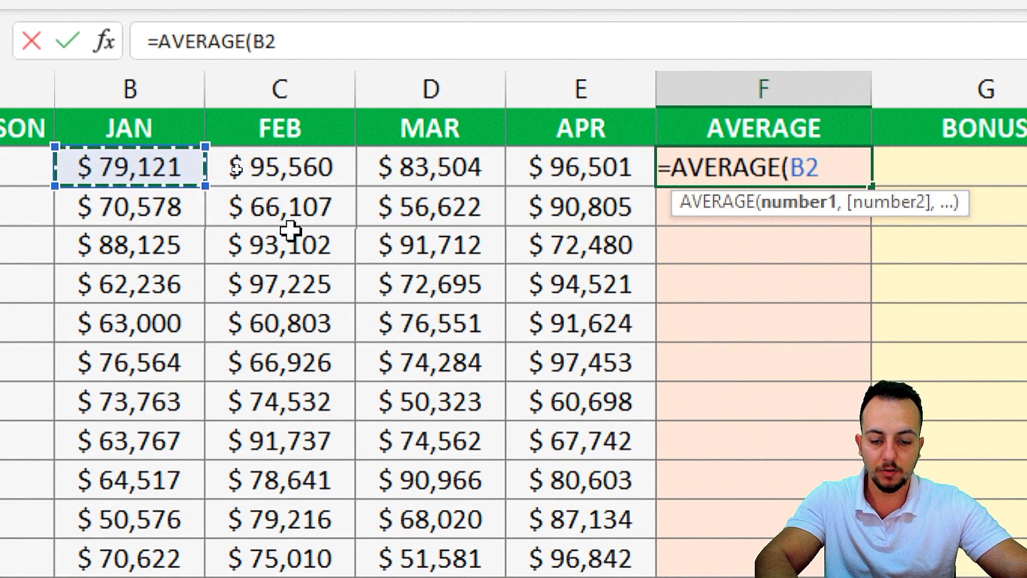
pyautogui.write(',')
pyautogui.click(327, 159)
pyautogui.write(',')
pyautogui.click(428, 161)
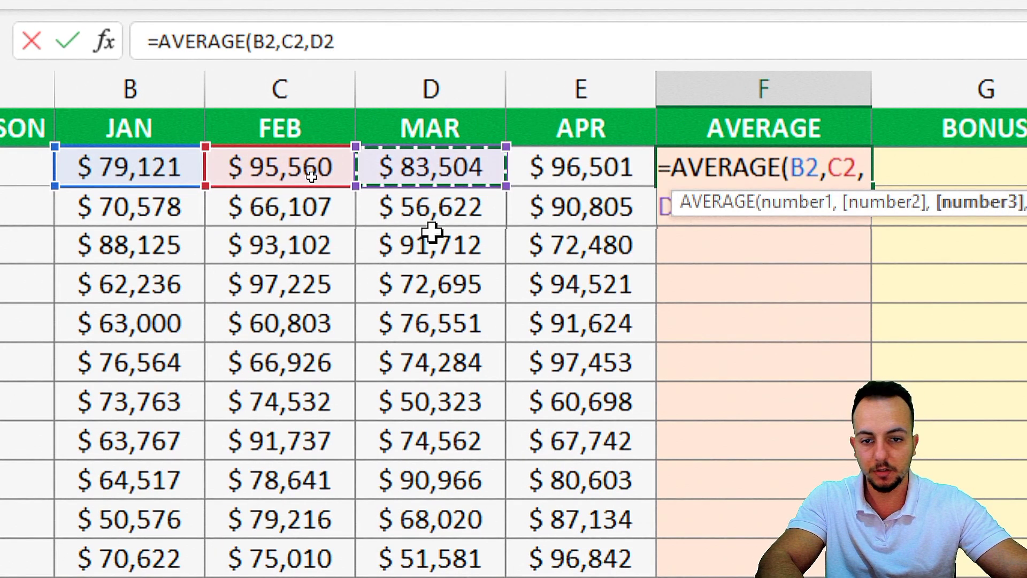
pyautogui.press('BackSpace')
pyautogui.press('BackSpace')
pyautogui.press('BackSpace')
pyautogui.press('BackSpace')
pyautogui.press('BackSpace')
pyautogui.press('BackSpace')
pyautogui.press('BackSpace')
pyautogui.press('BackSpace')
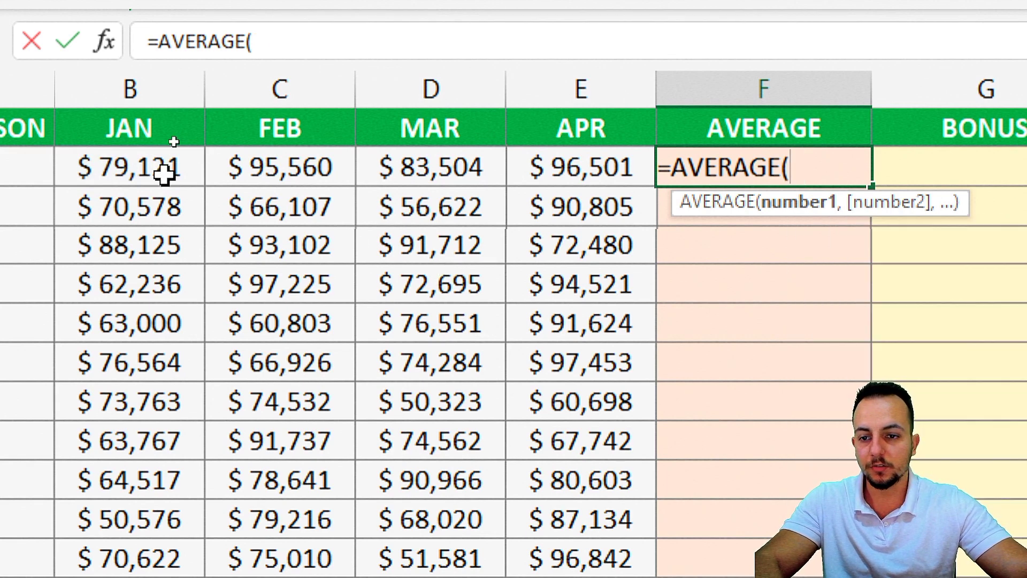
# - Average the January to April range B2:E2 in F2 and fill the formula down to F14
pyautogui.moveTo(164, 174); pyautogui.dragTo(514, 177)
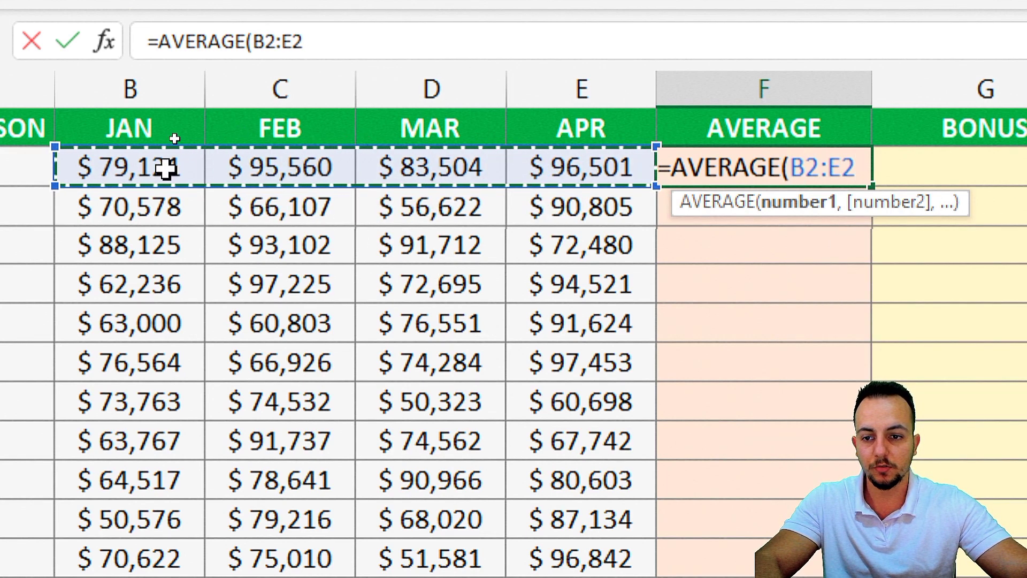
pyautogui.press('Return')
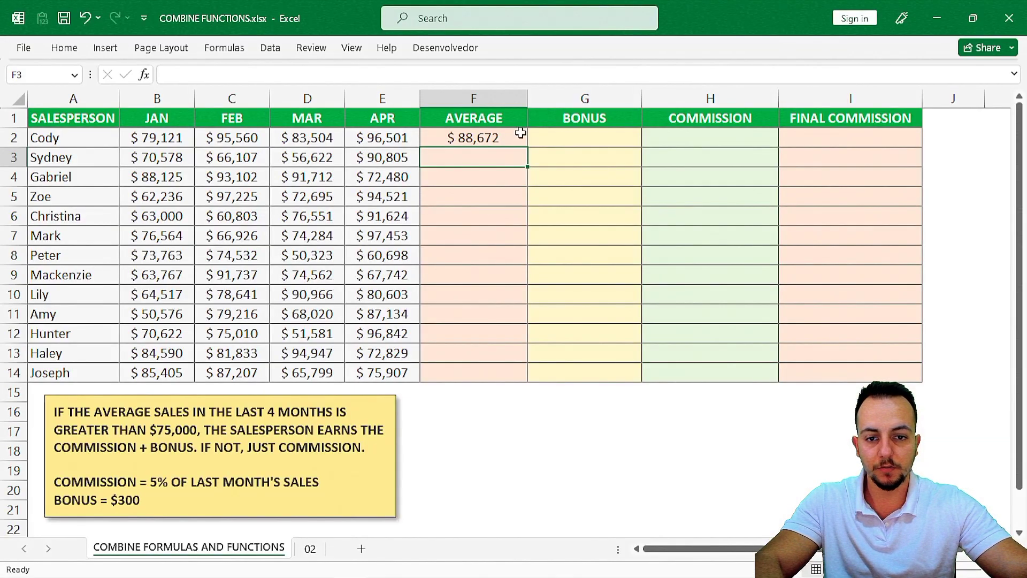
pyautogui.click(523, 138)
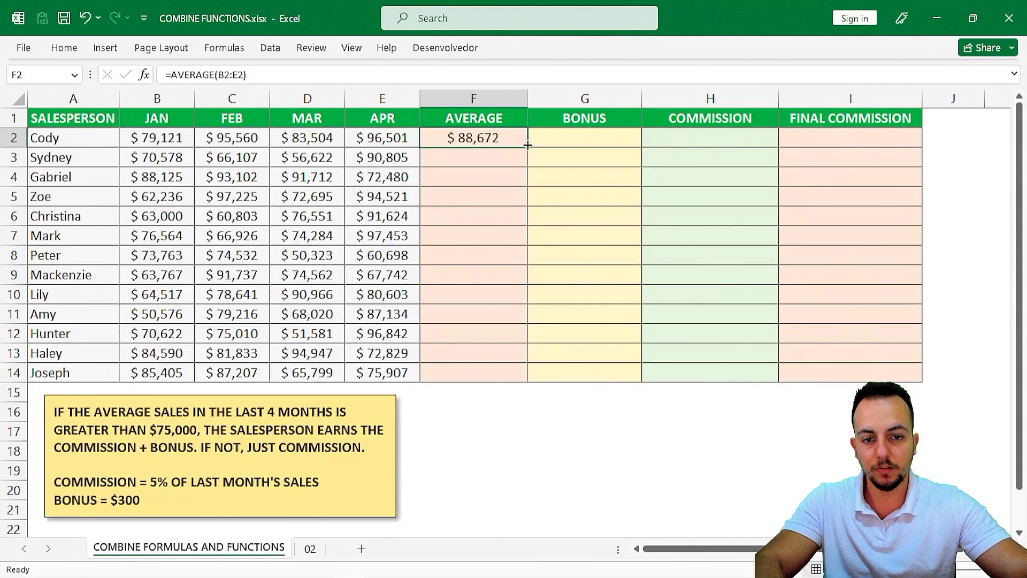
pyautogui.moveTo(527, 145); pyautogui.dragTo(530, 383)
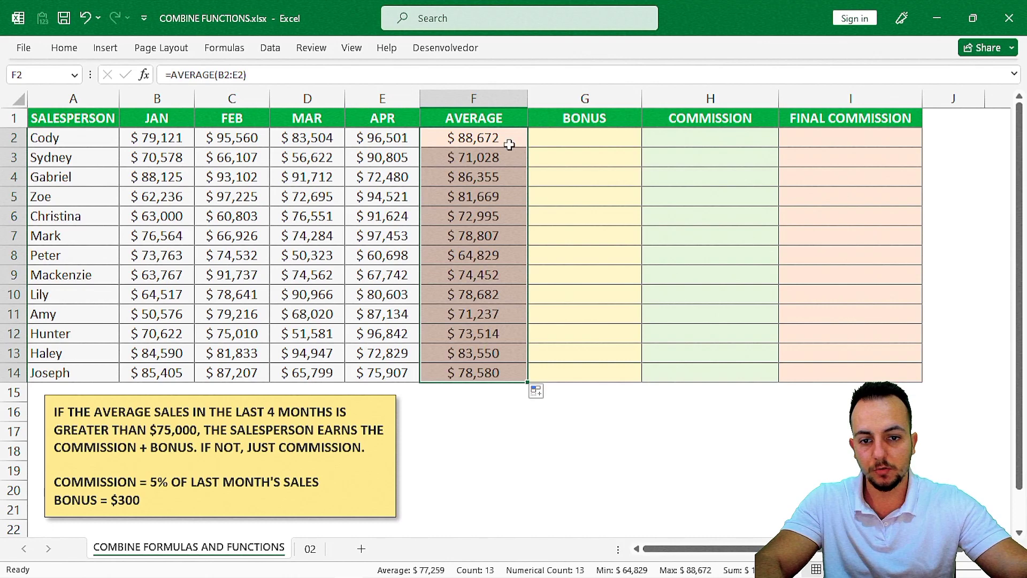
# - Review the calculated averages against the empty Bonus column for the first several salespeople
pyautogui.click(508, 148)
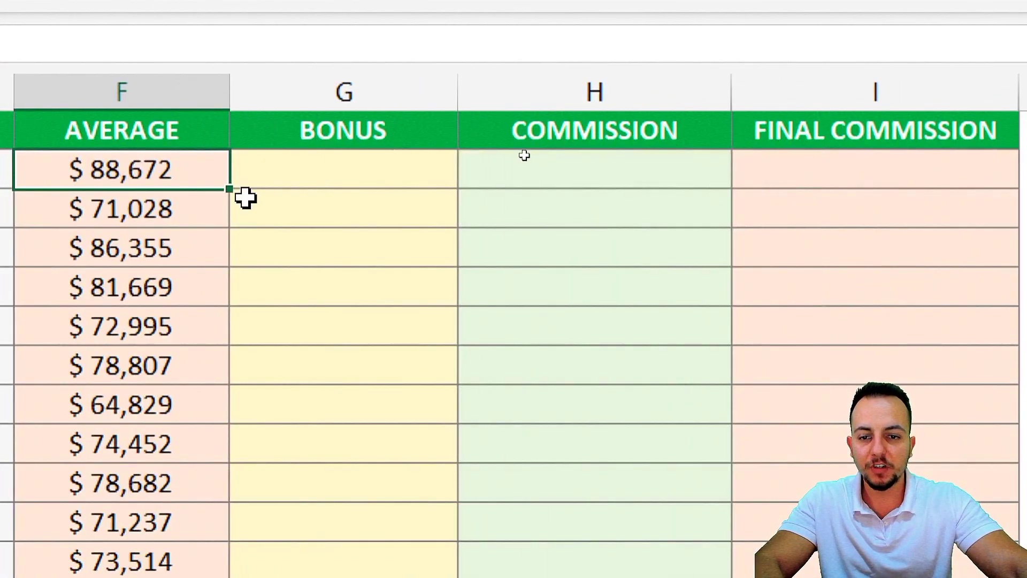
pyautogui.click(659, 87)
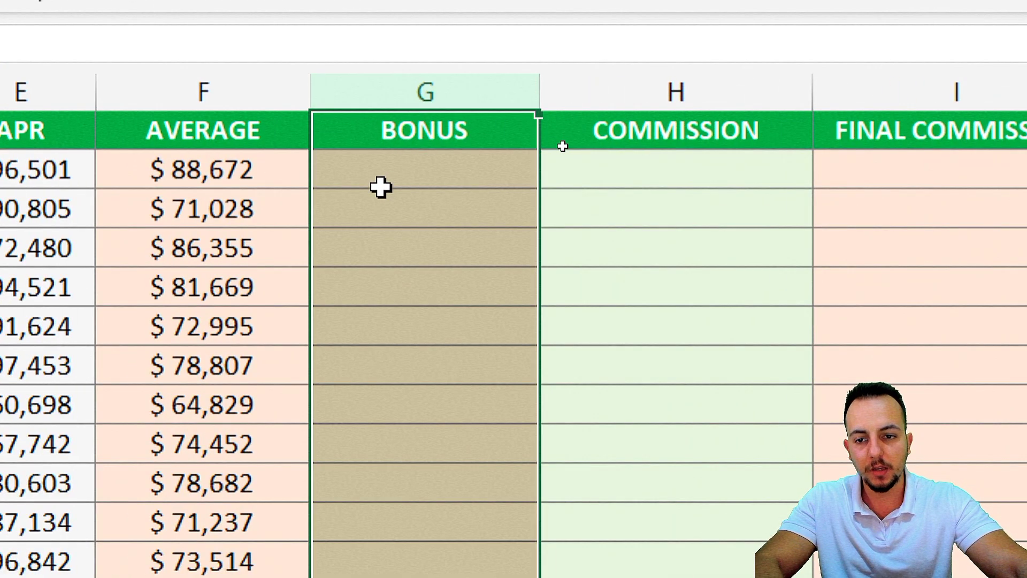
pyautogui.click(410, 164)
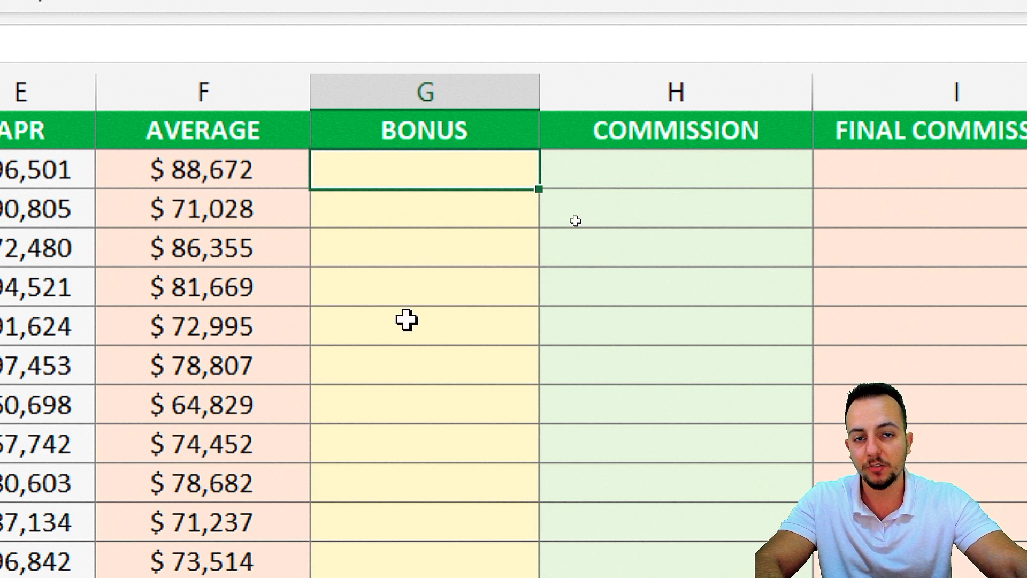
pyautogui.click(239, 171)
pyautogui.click(212, 166)
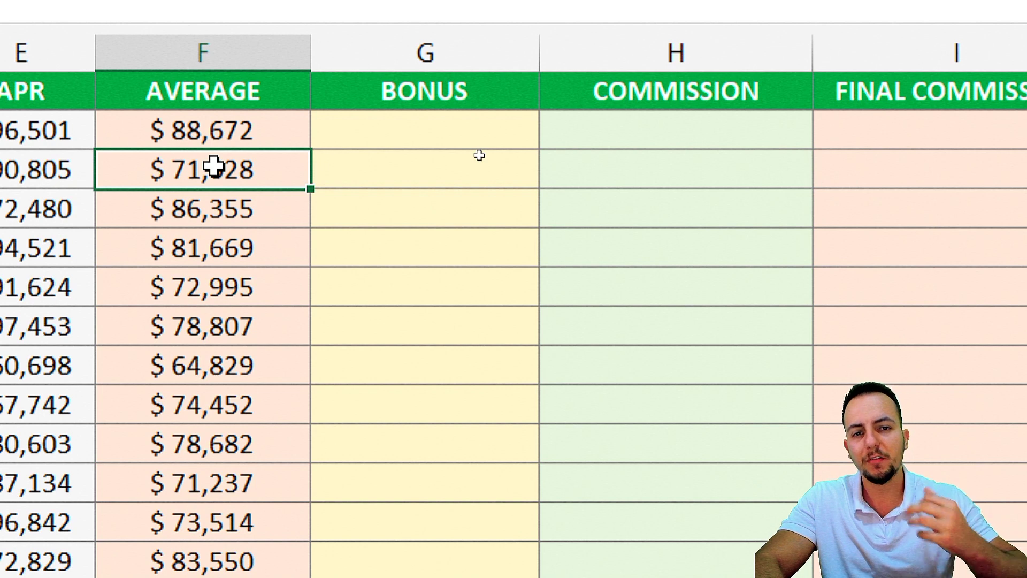
pyautogui.click(438, 128)
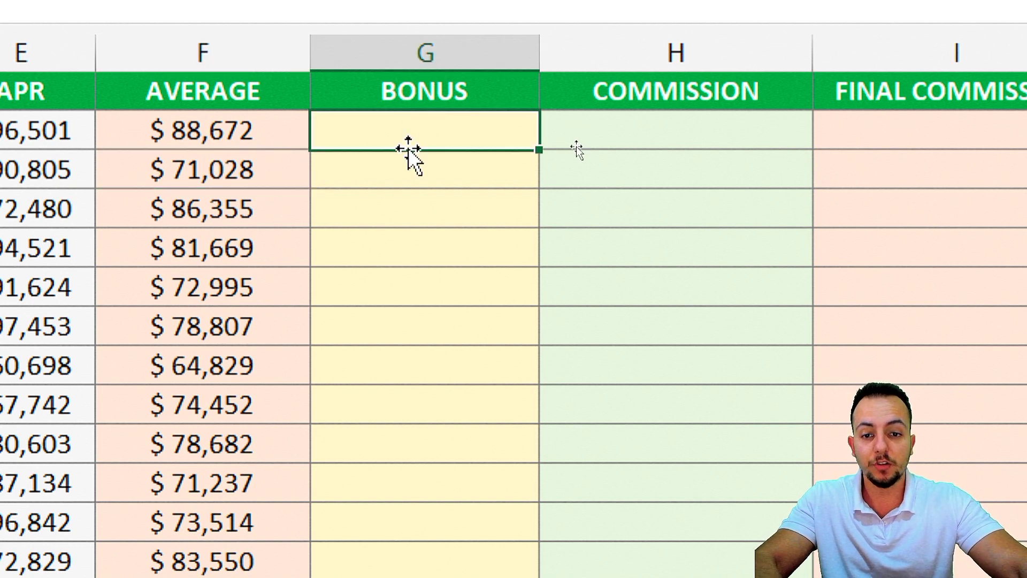
pyautogui.hotkey('shift', 'space')
pyautogui.click(390, 159)
pyautogui.hotkey('shift', 'space')
pyautogui.click(358, 252)
pyautogui.click(351, 303)
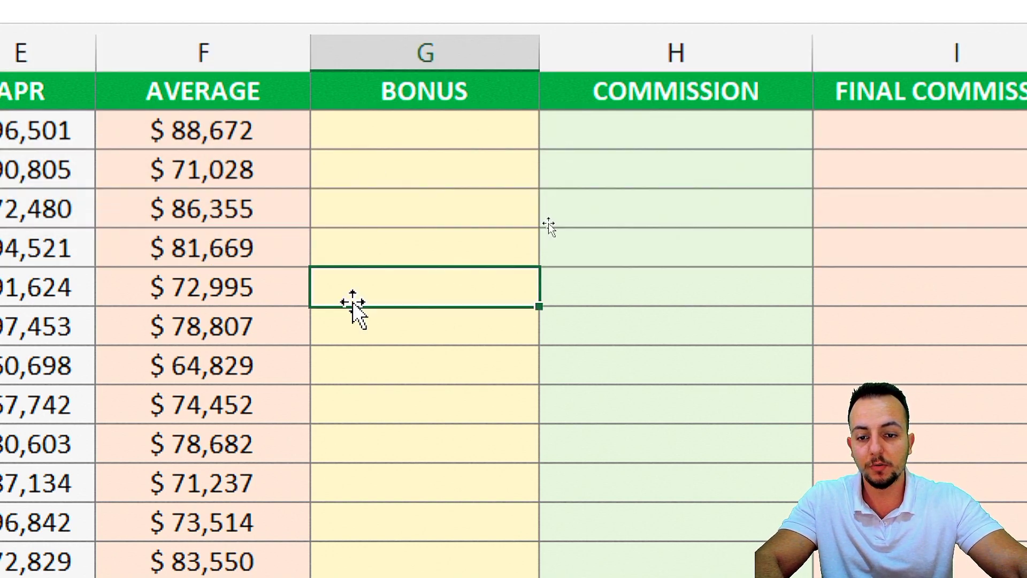
pyautogui.hotkey('shift', 'space')
pyautogui.click(346, 331)
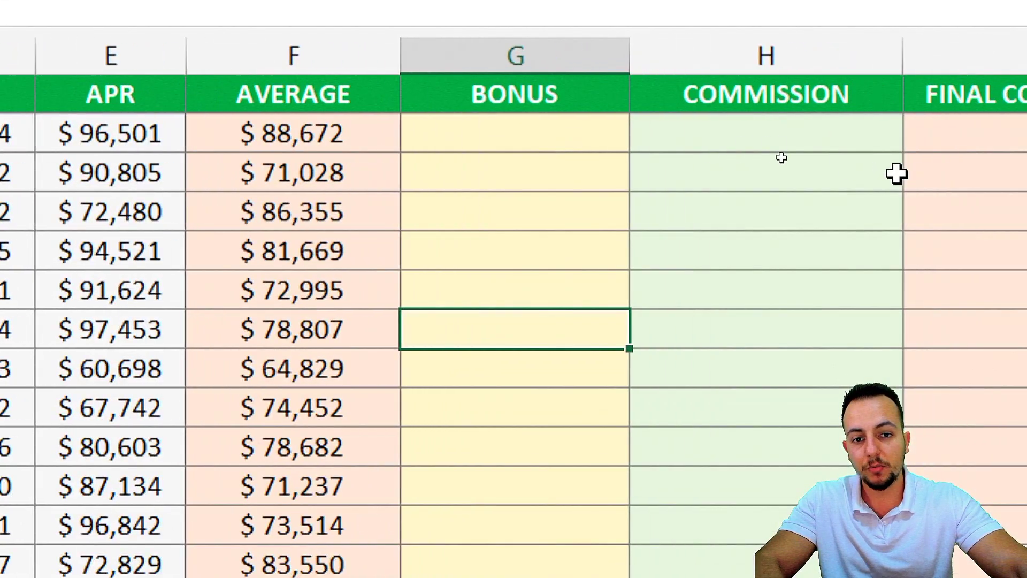
# - Enter the logical test =F2>75000 in G2, the first cell of the Bonus column
pyautogui.click(400, 137)
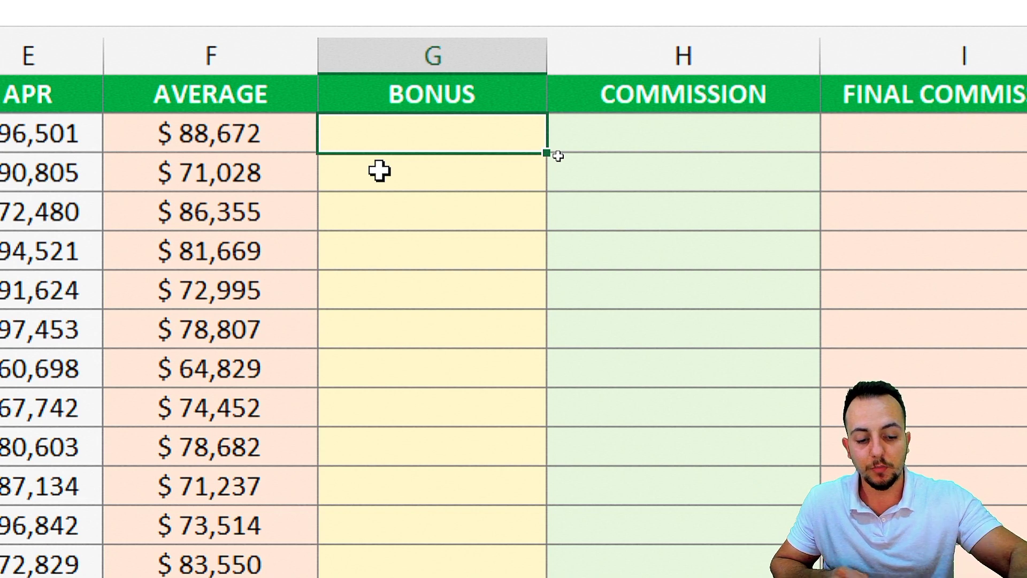
pyautogui.write('=')
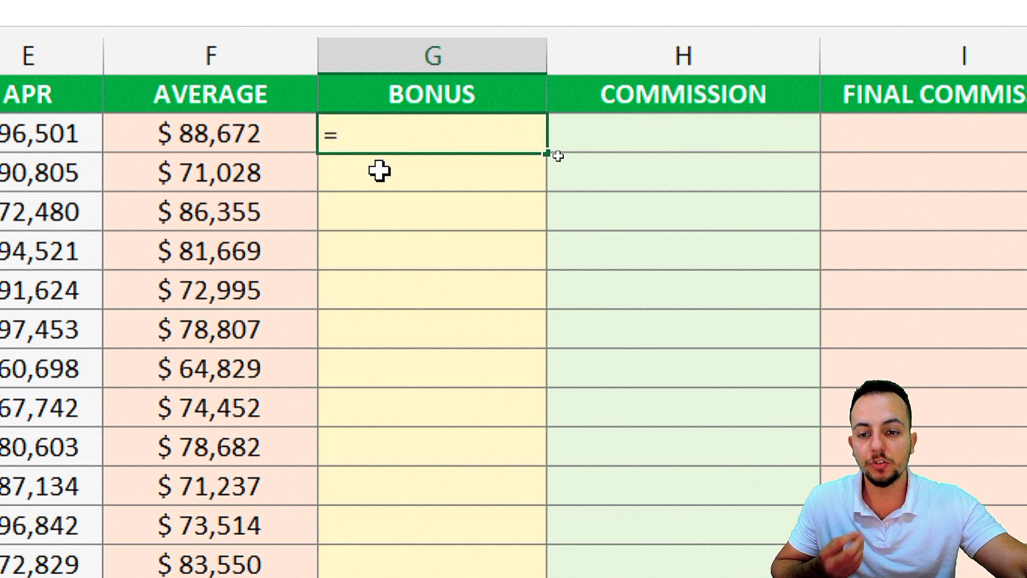
pyautogui.click(256, 137)
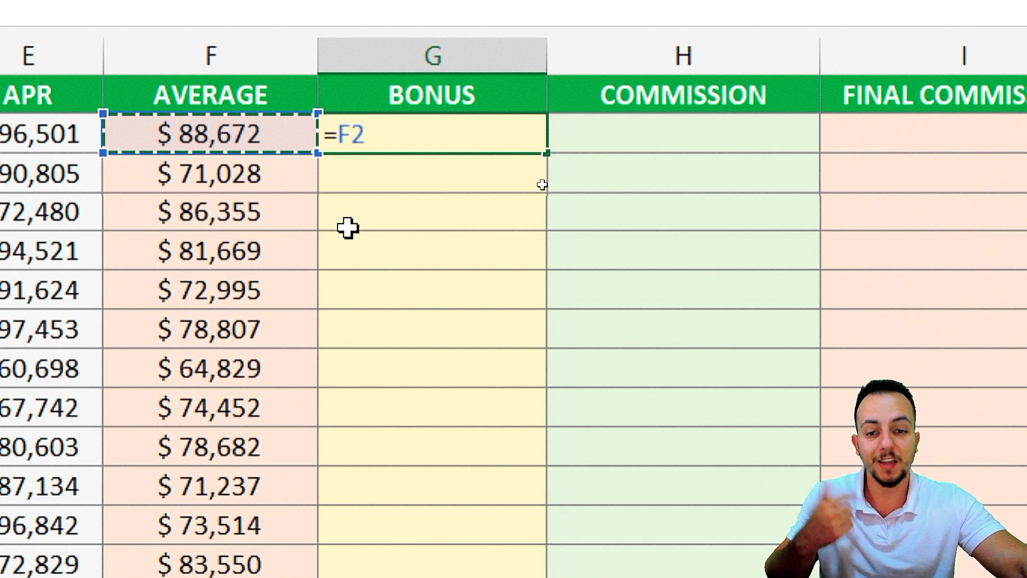
pyautogui.write('>')
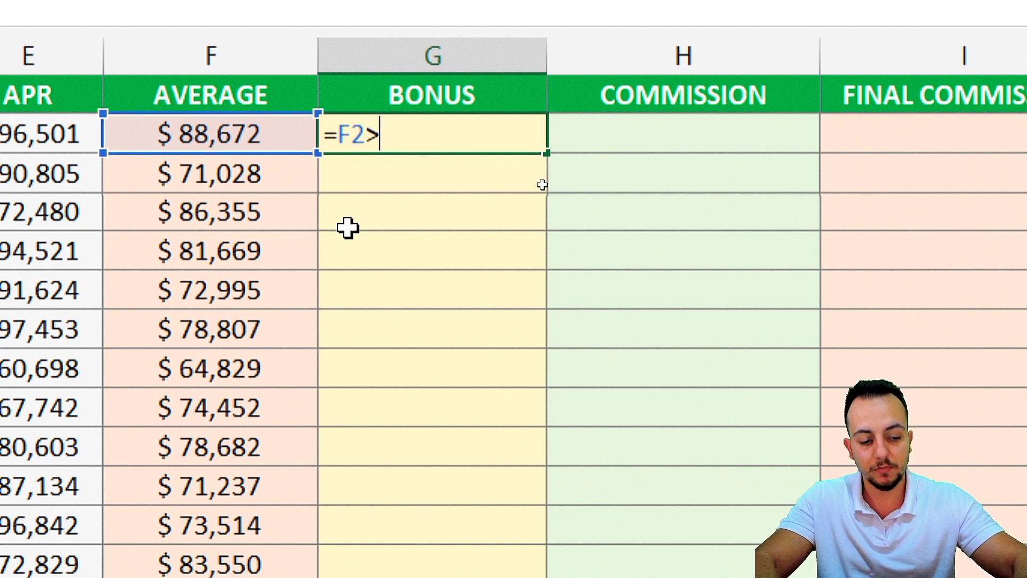
pyautogui.write('5')
pyautogui.press('BackSpace')
pyautogui.write('75000')
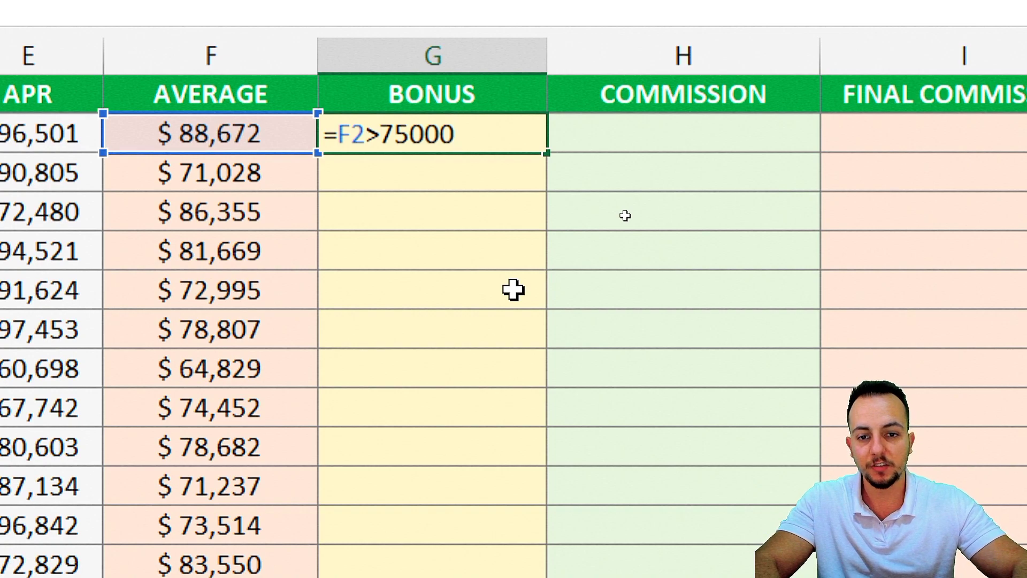
pyautogui.press('Return')
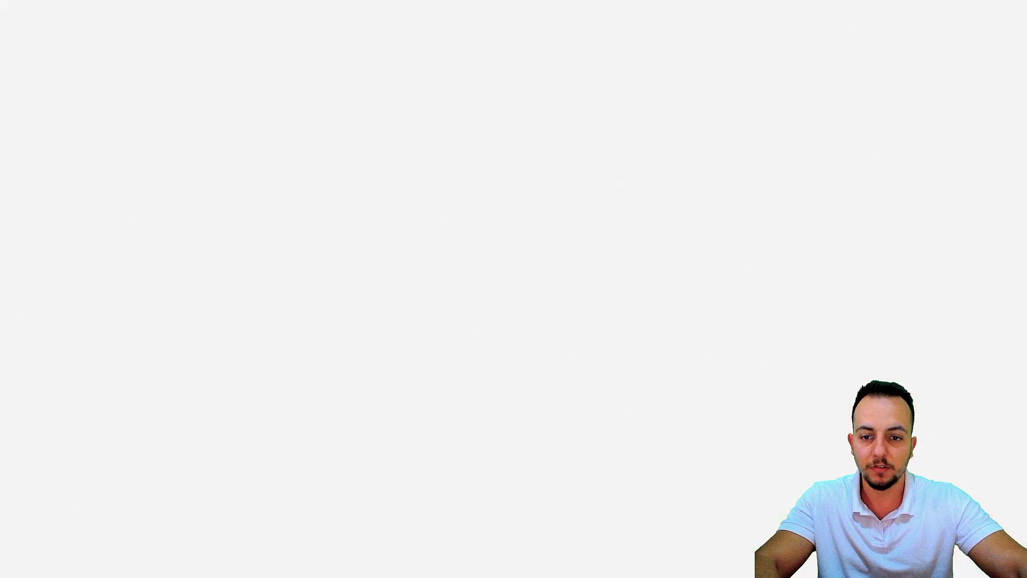
# - Fill the bonus test from G2 down the Bonus column to G14
pyautogui.click(423, 129)
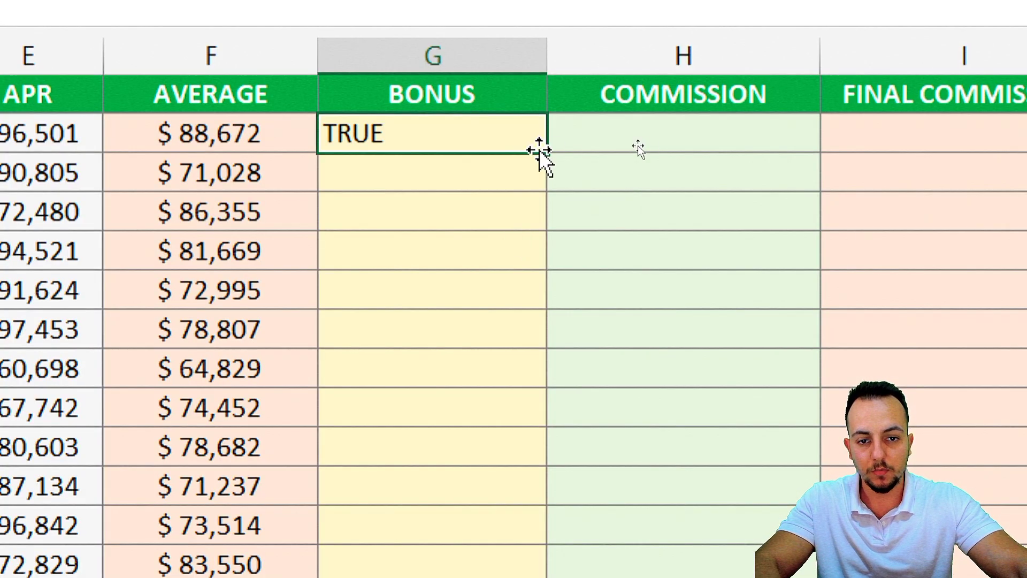
pyautogui.doubleClick(546, 153)
pyautogui.click(435, 185)
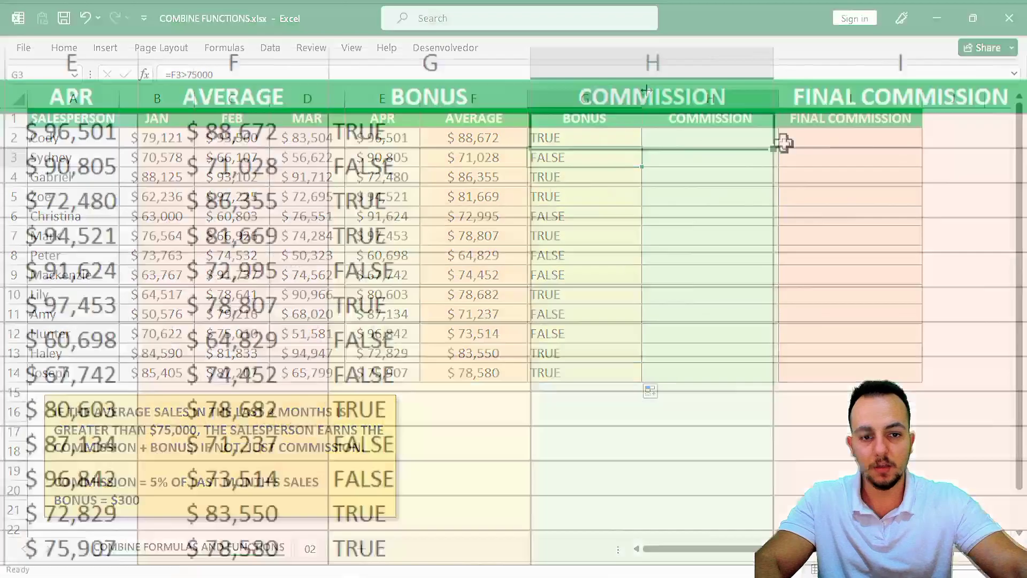
# - Calculate the commission in H2 as 5% of the April sales with the formula =E2*0.05
pyautogui.click(733, 144)
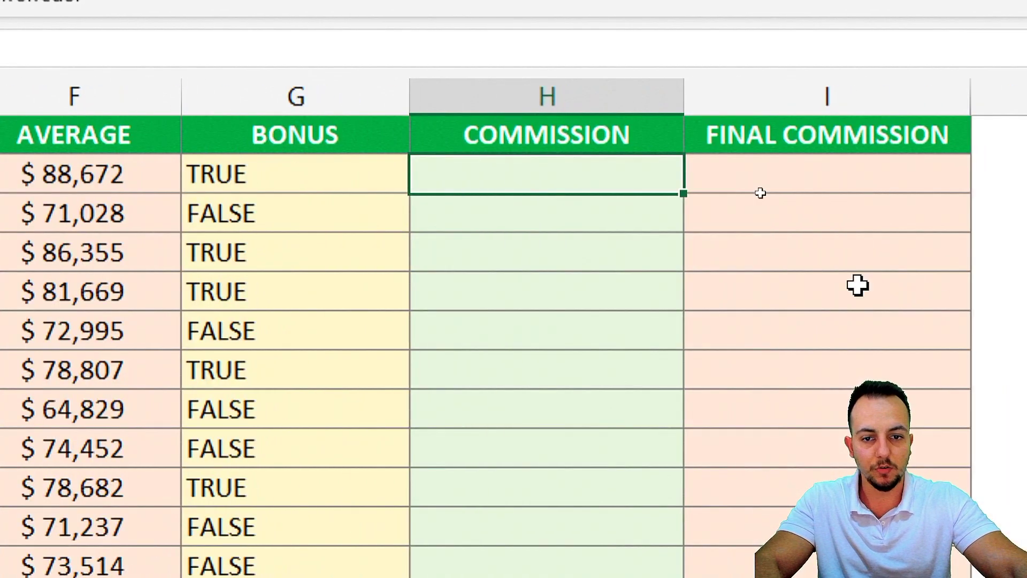
pyautogui.write('=')
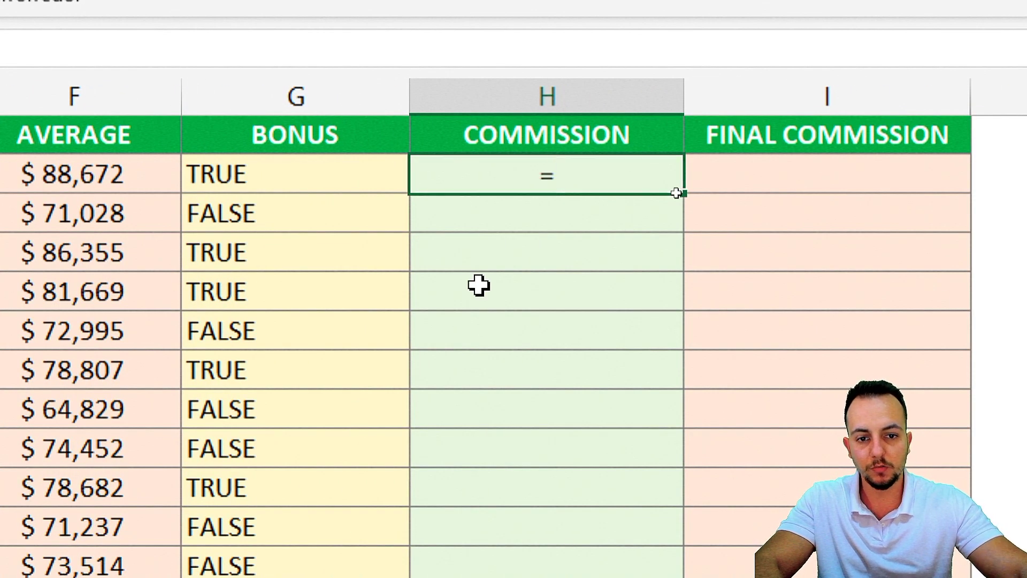
pyautogui.click(257, 177)
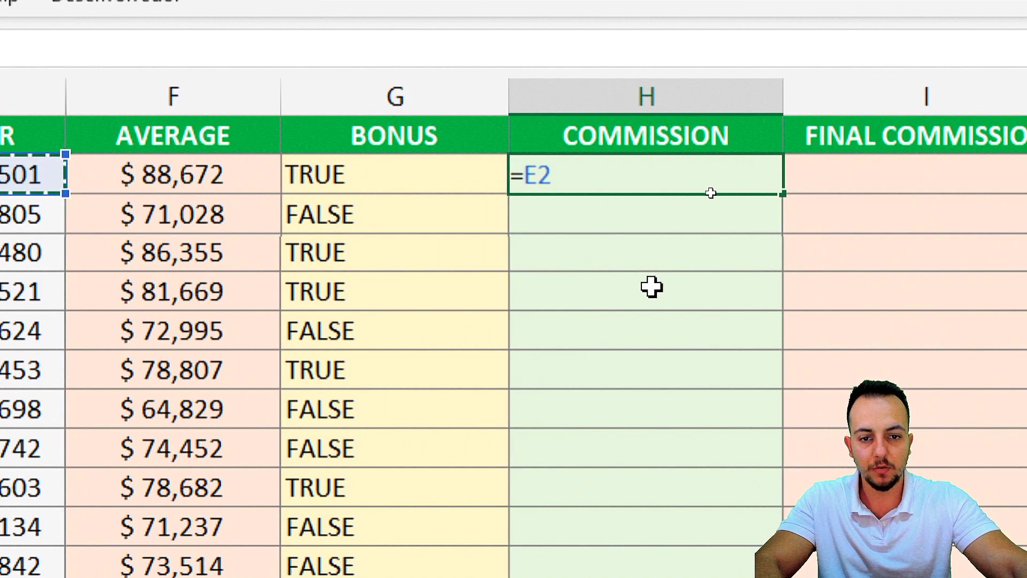
pyautogui.write('*')
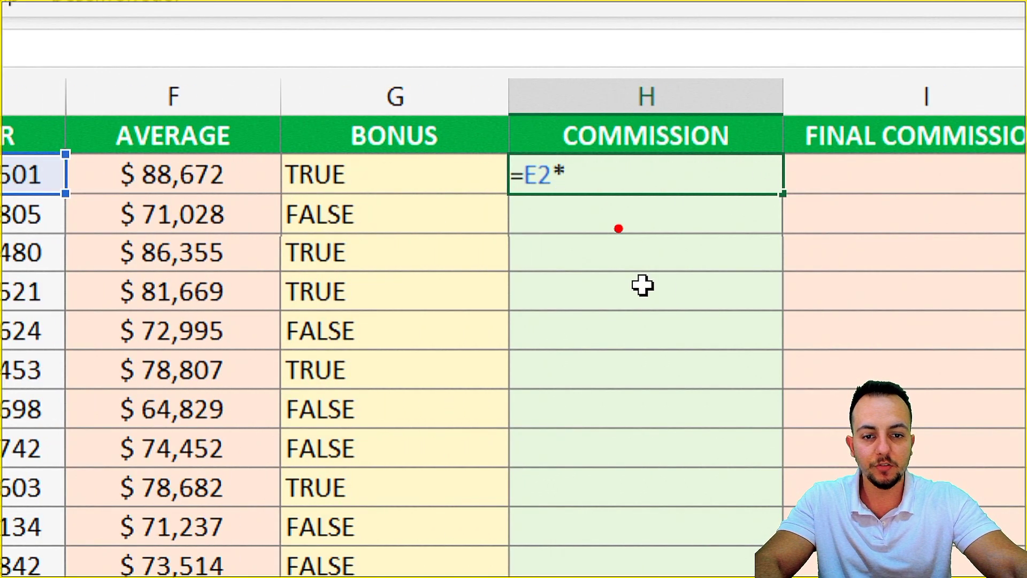
pyautogui.moveTo(538, 157); pyautogui.dragTo(582, 188)
pyautogui.moveTo(491, 331)
pyautogui.mouseDown()
pyautogui.moveTo(544, 277)
pyautogui.moveTo(541, 328)
pyautogui.mouseUp()
pyautogui.press('Escape')
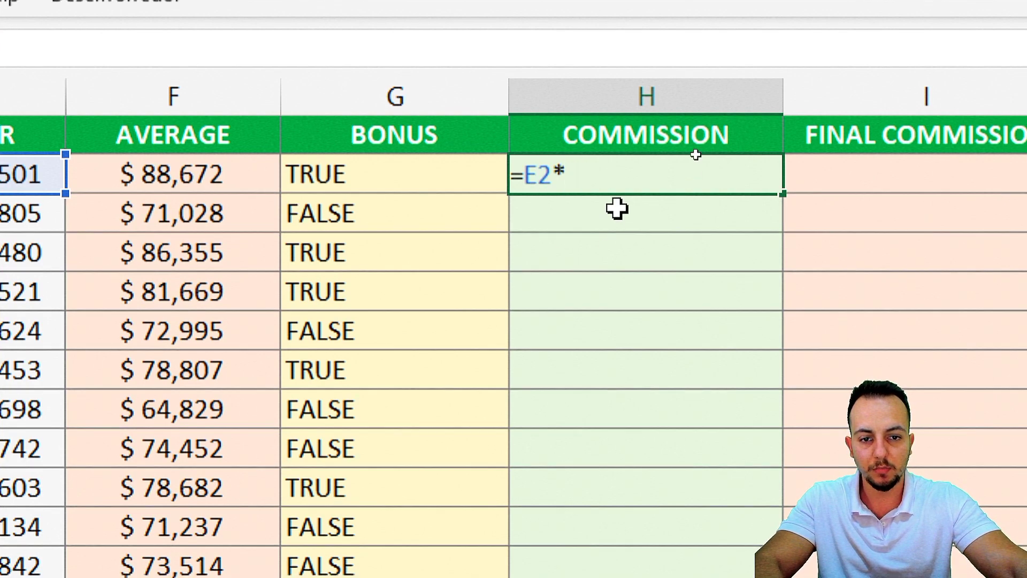
pyautogui.write('0.')
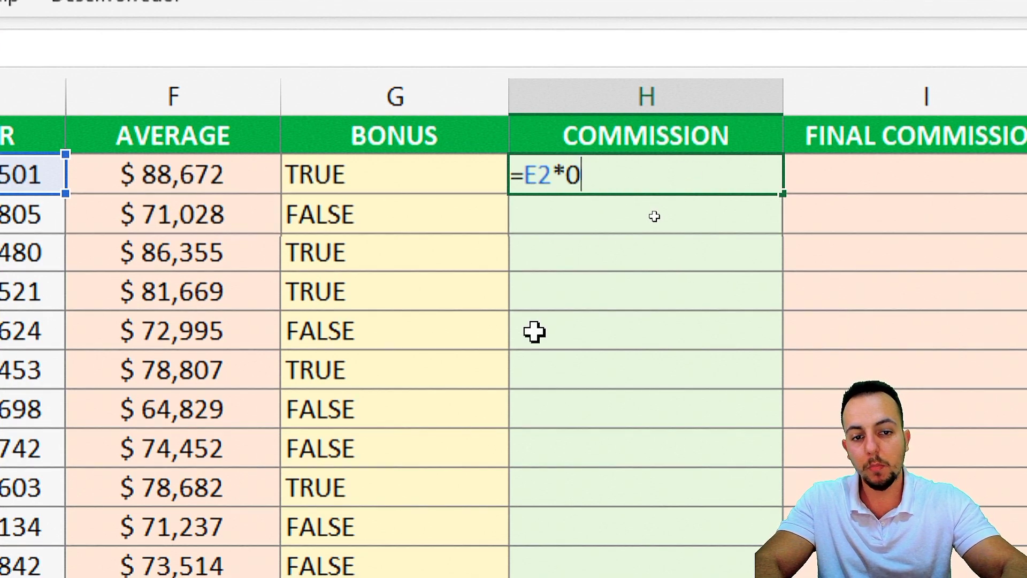
pyautogui.write('05')
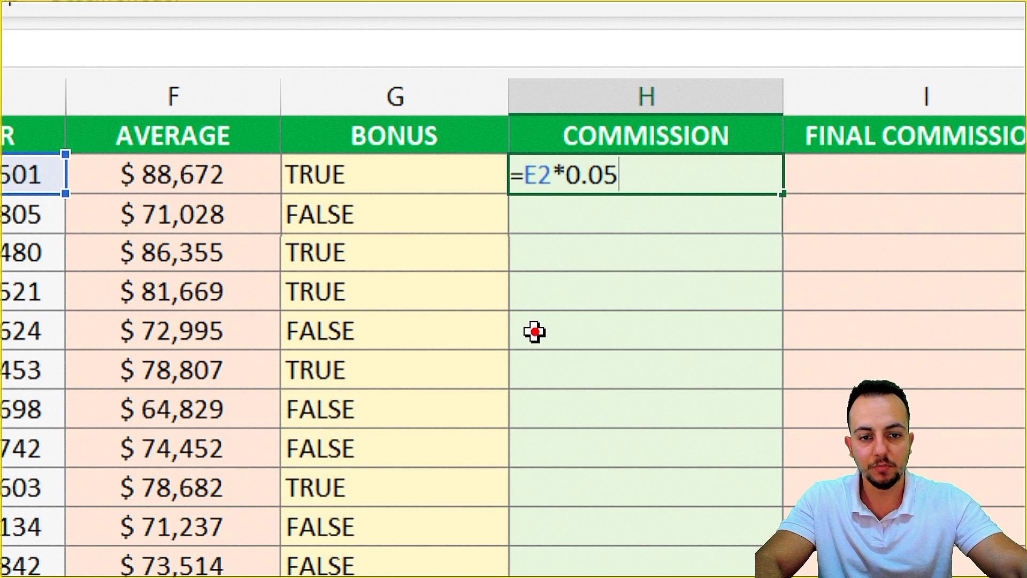
pyautogui.press('Return')
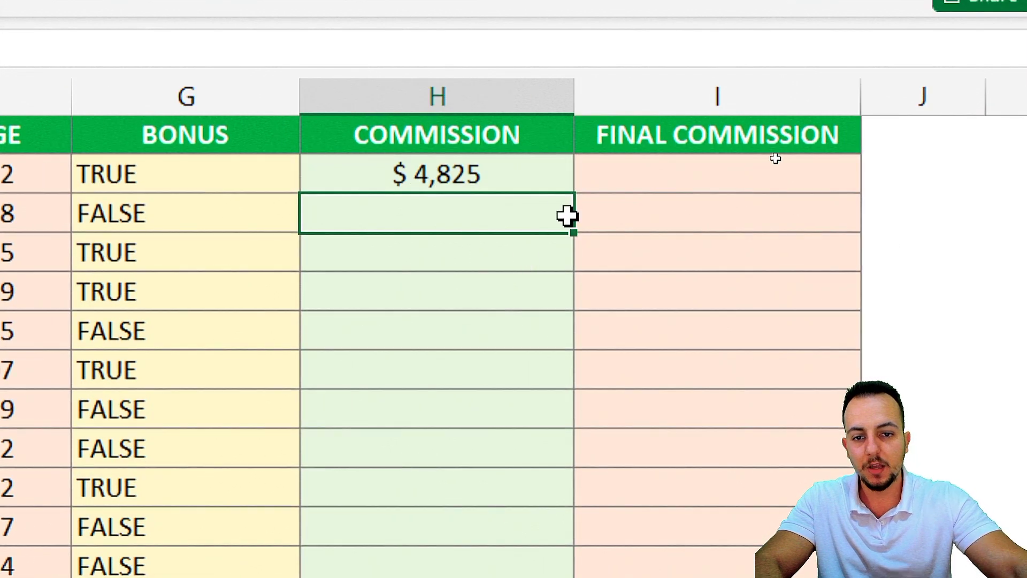
# - Fill the commission formula from H2 down to H14 and look over the Commission column
pyautogui.click(508, 172)
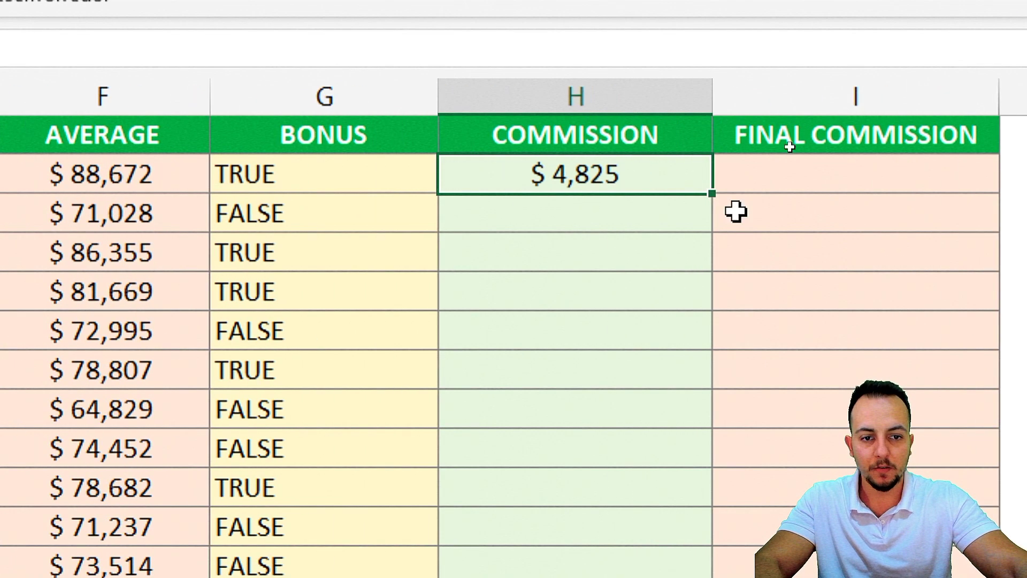
pyautogui.doubleClick(674, 193)
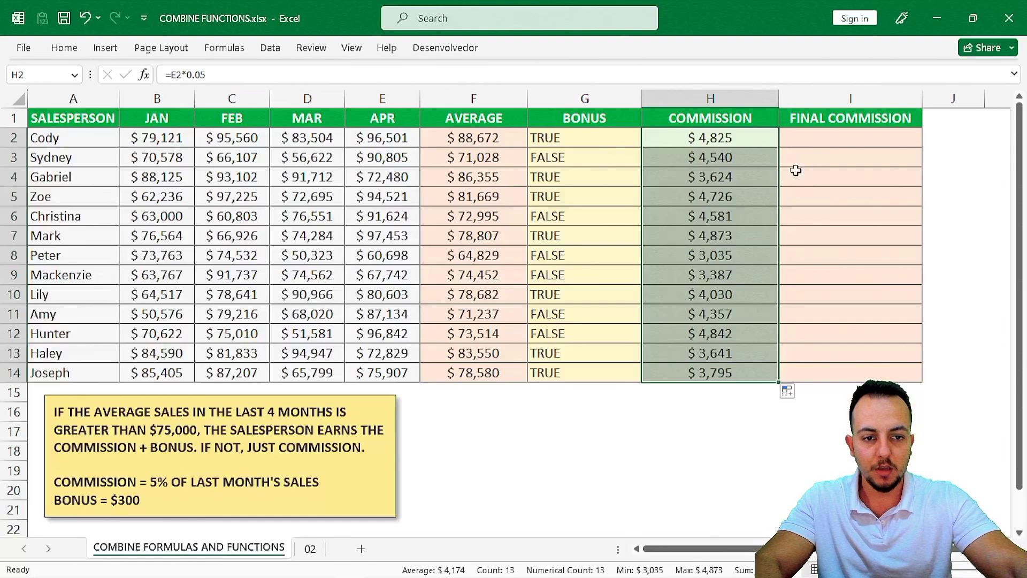
pyautogui.click(687, 123)
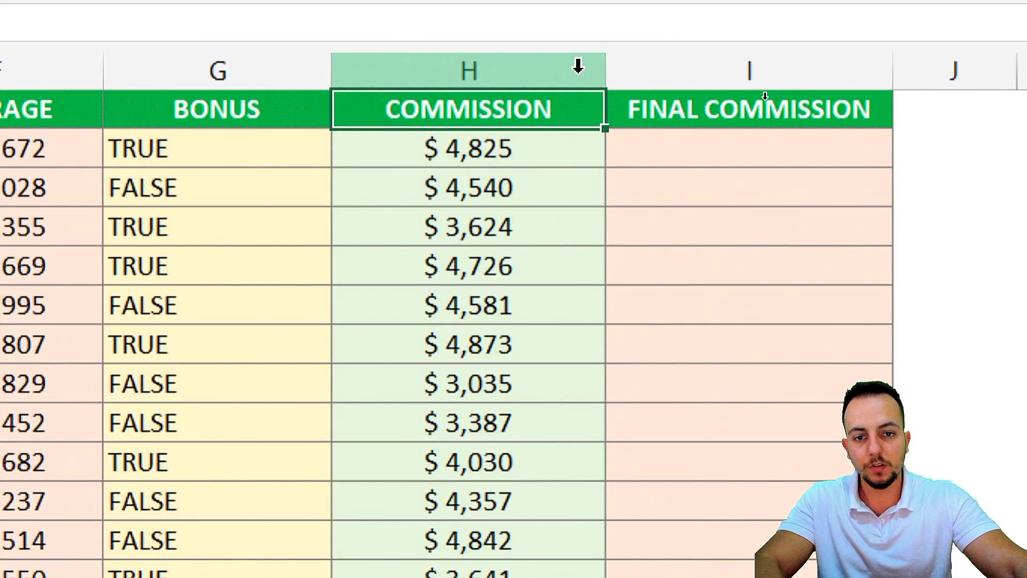
pyautogui.click(764, 97)
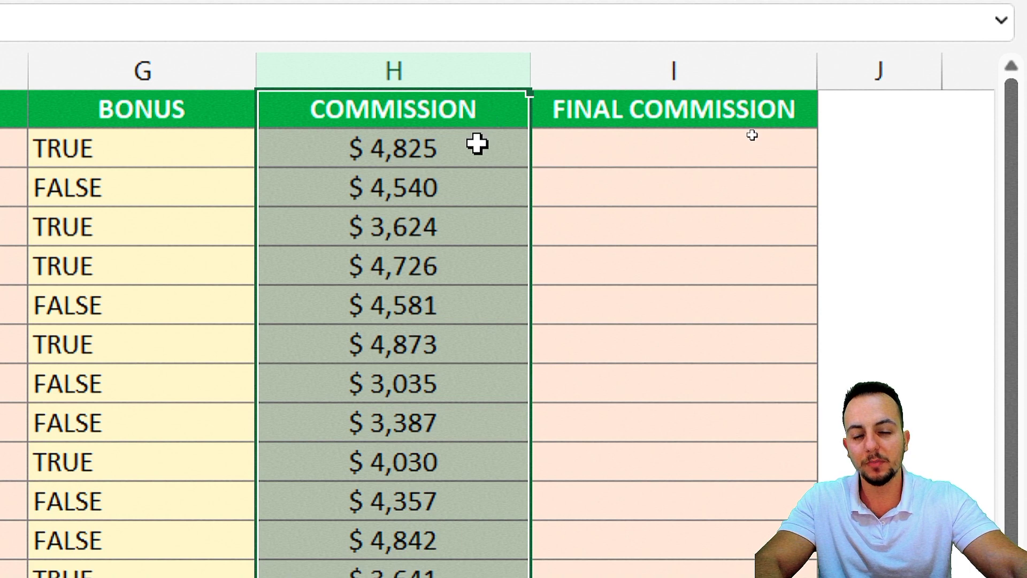
# - Start an IF formula in I2, the first Final Commission cell, with the logical test G2=TRUE
pyautogui.click(685, 145)
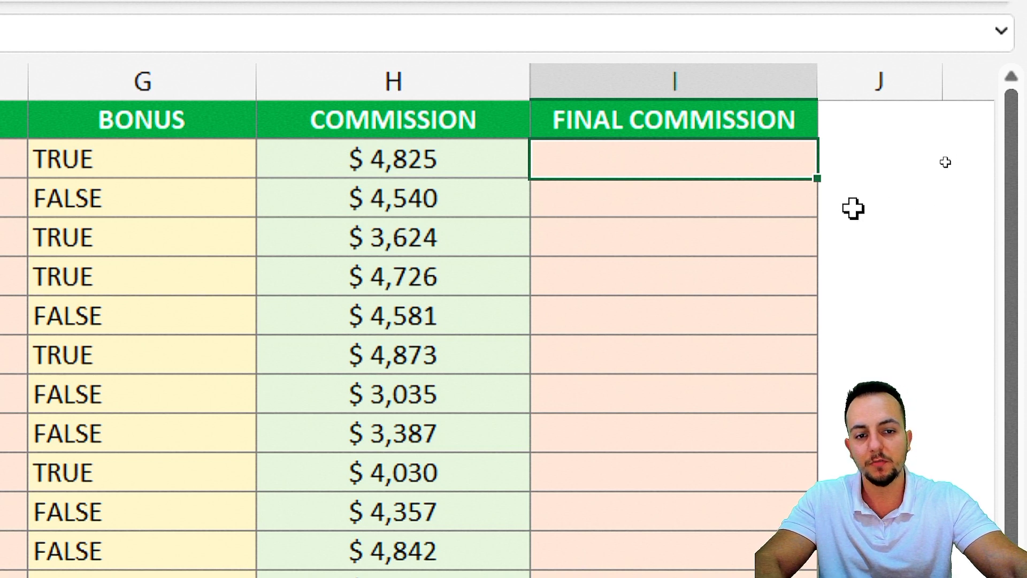
pyautogui.write('=IF')
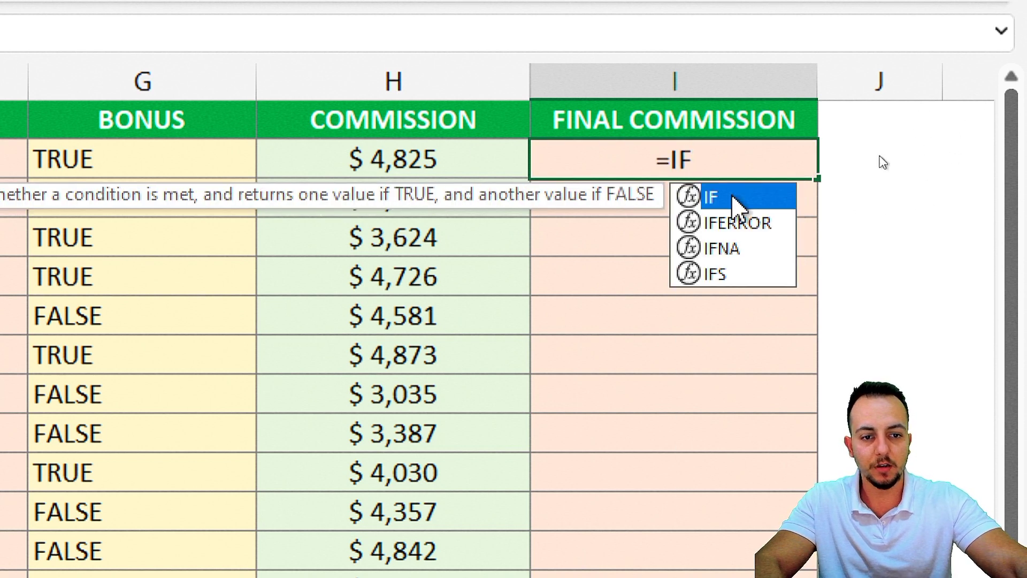
pyautogui.doubleClick(732, 197)
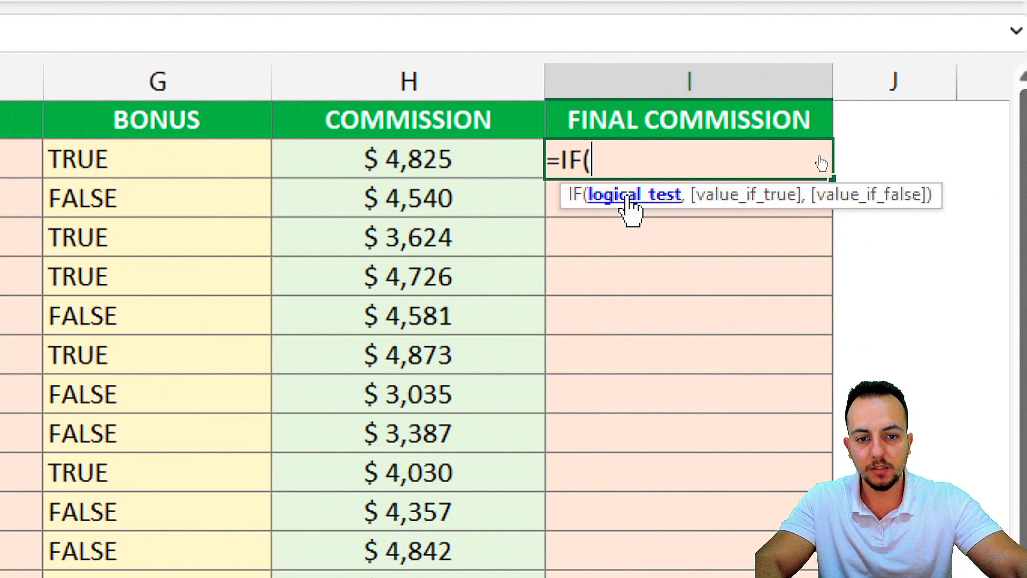
pyautogui.click(216, 161)
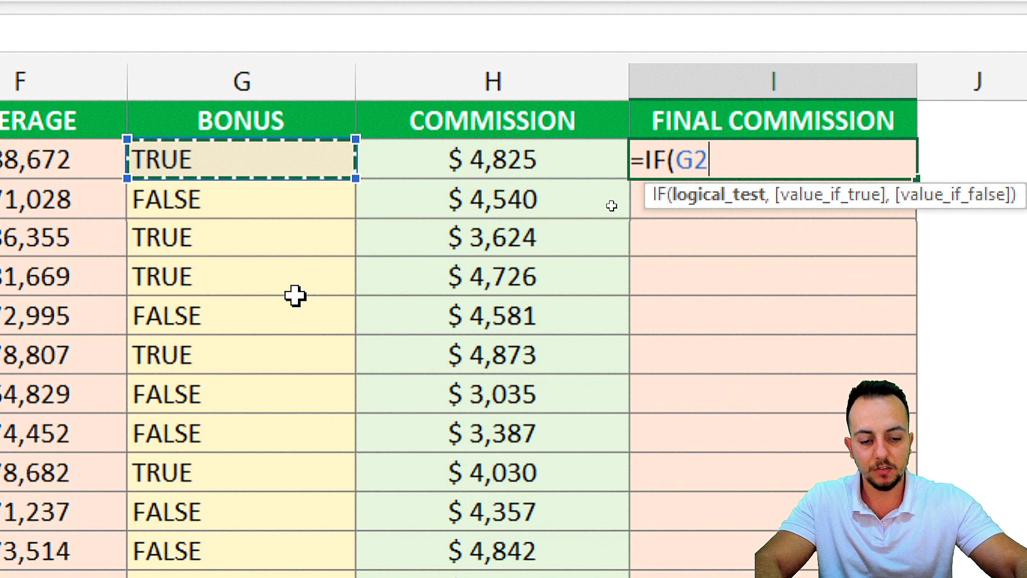
pyautogui.write('=TRUE')
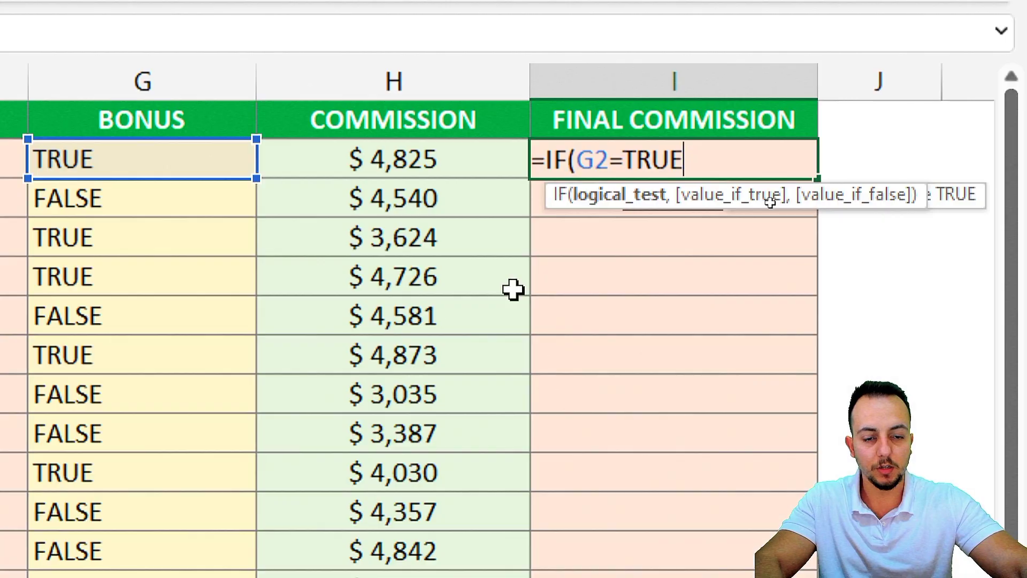
pyautogui.press('BackSpace')
pyautogui.write('E')
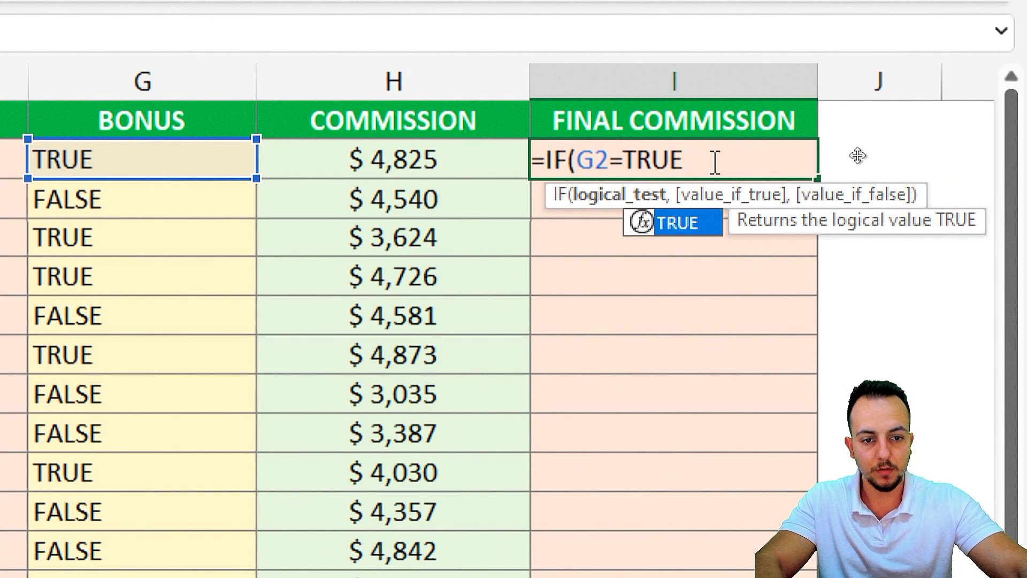
pyautogui.doubleClick(691, 223)
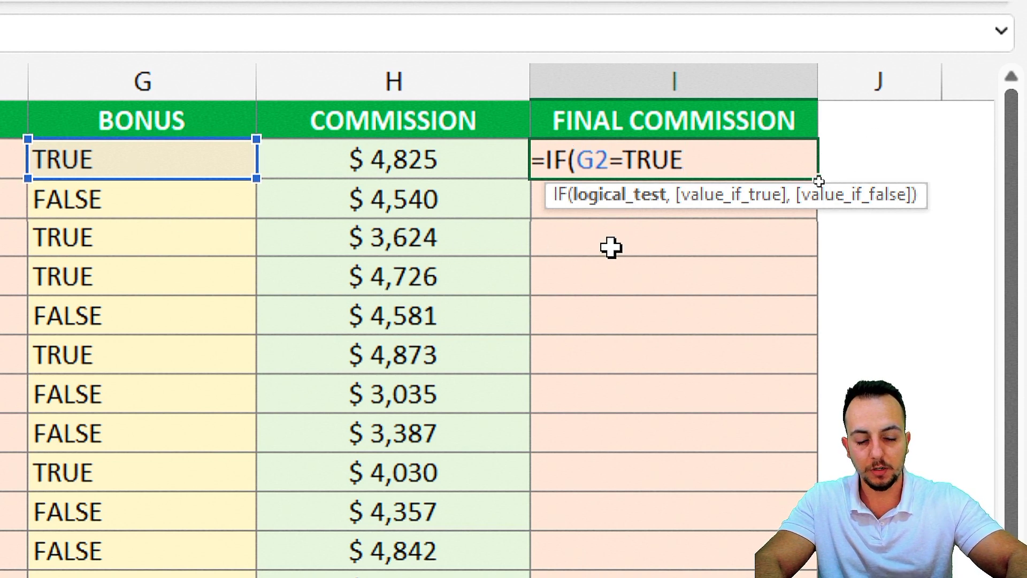
pyautogui.write(',')
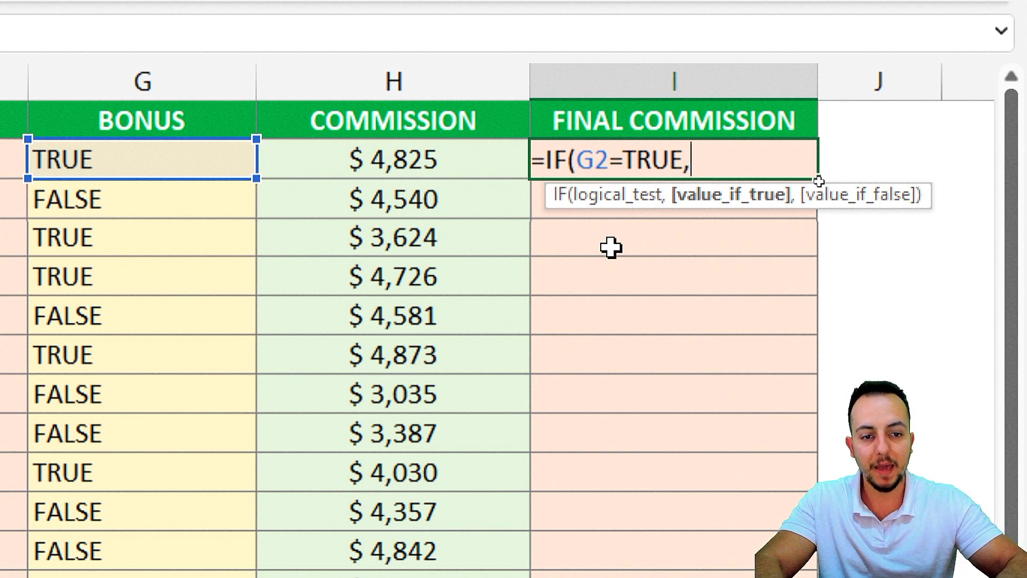
# - Complete the I2 formula with H2+500 as the value if true and H2 as the value if false
pyautogui.click(457, 167)
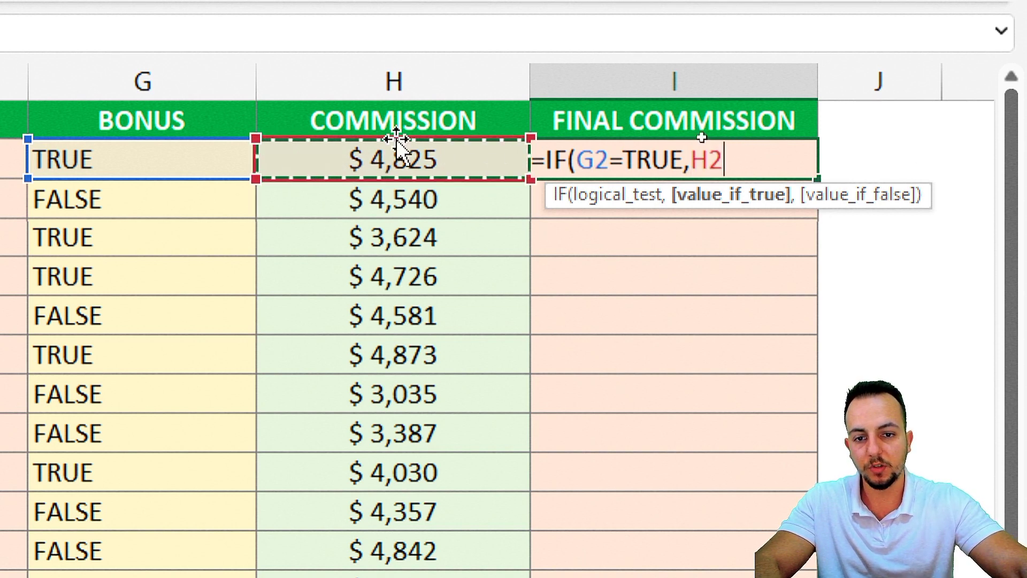
pyautogui.write('+')
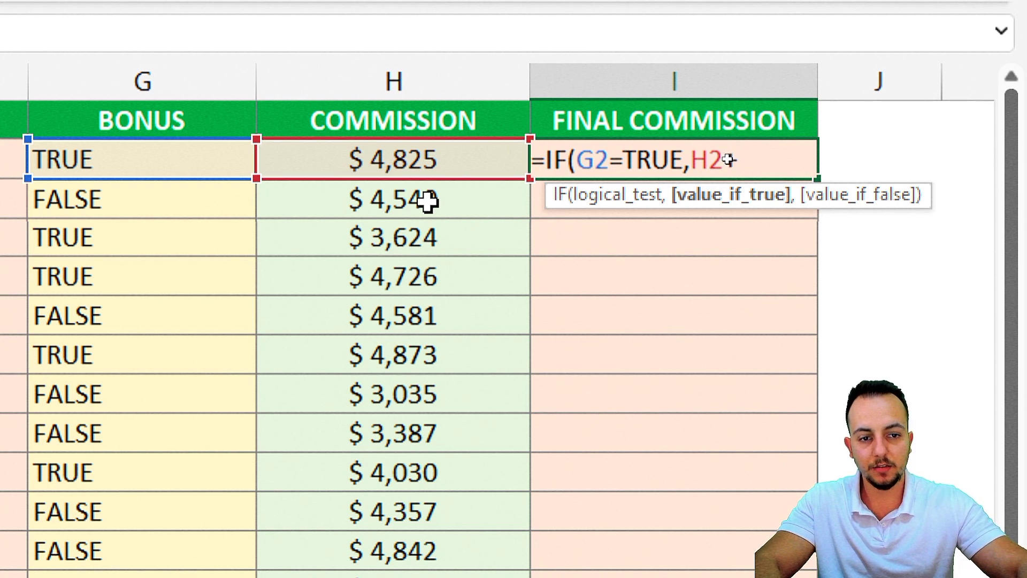
pyautogui.write('500')
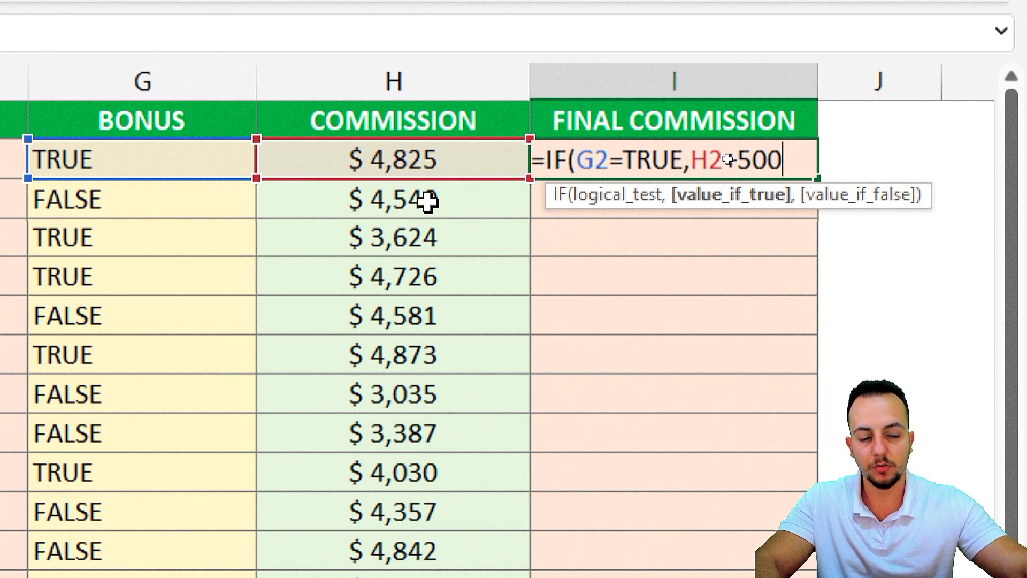
pyautogui.write(',')
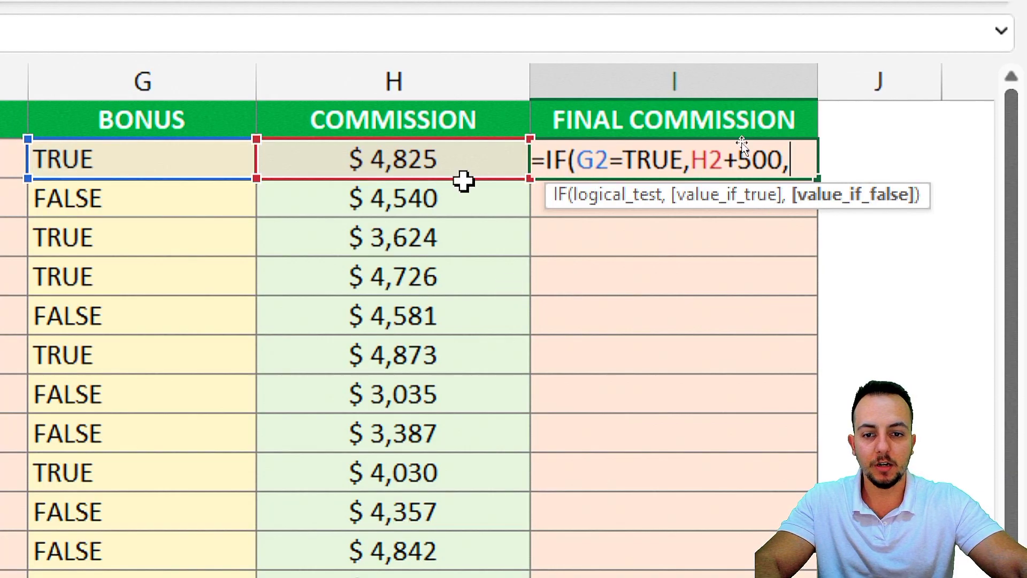
pyautogui.click(442, 156)
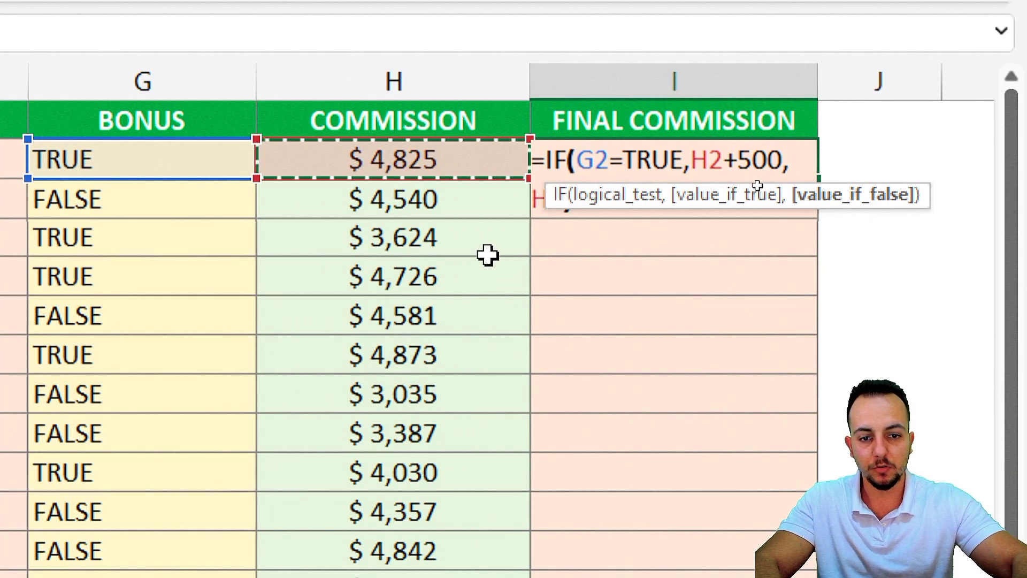
pyautogui.write(')')
pyautogui.press('Return')
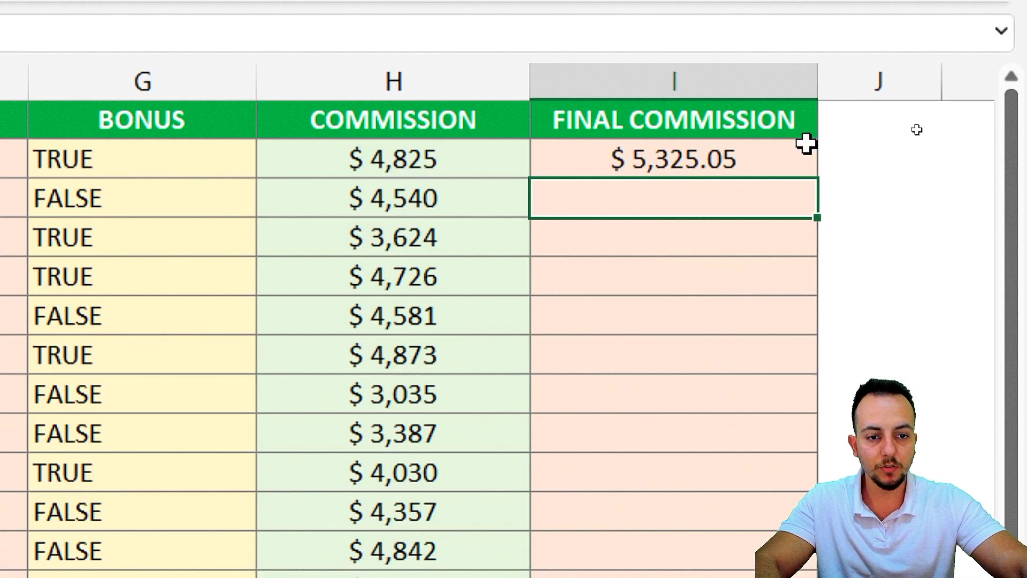
# - Fill the final commission formula from I2 down to I14 and check the formulas in I3 and I2
pyautogui.click(809, 160)
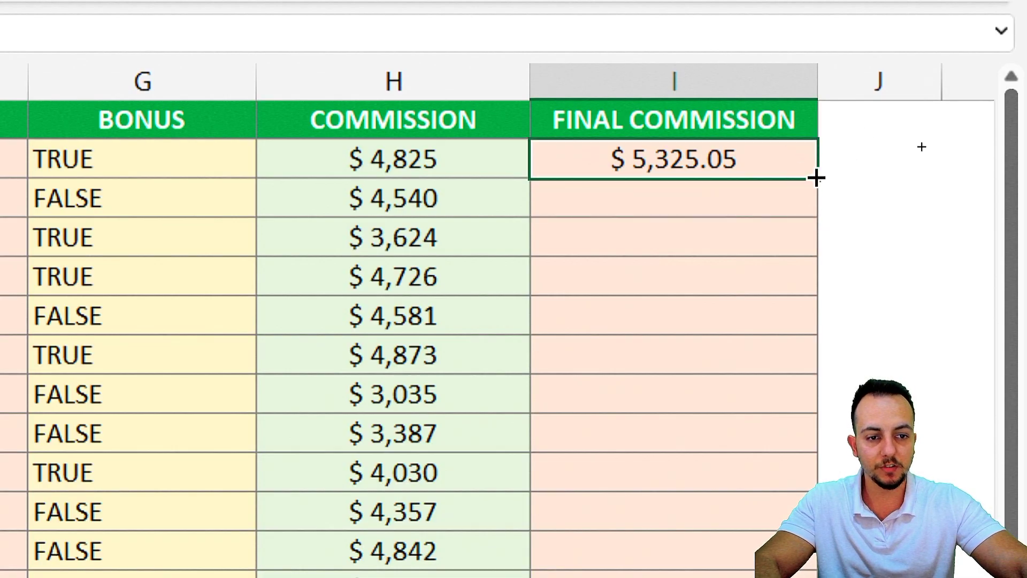
pyautogui.doubleClick(816, 178)
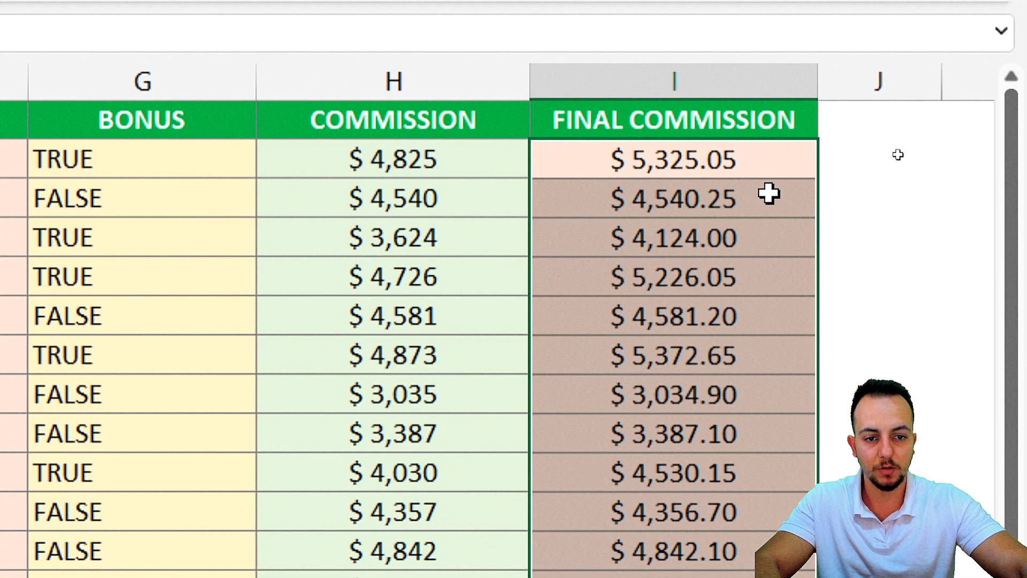
pyautogui.click(789, 184)
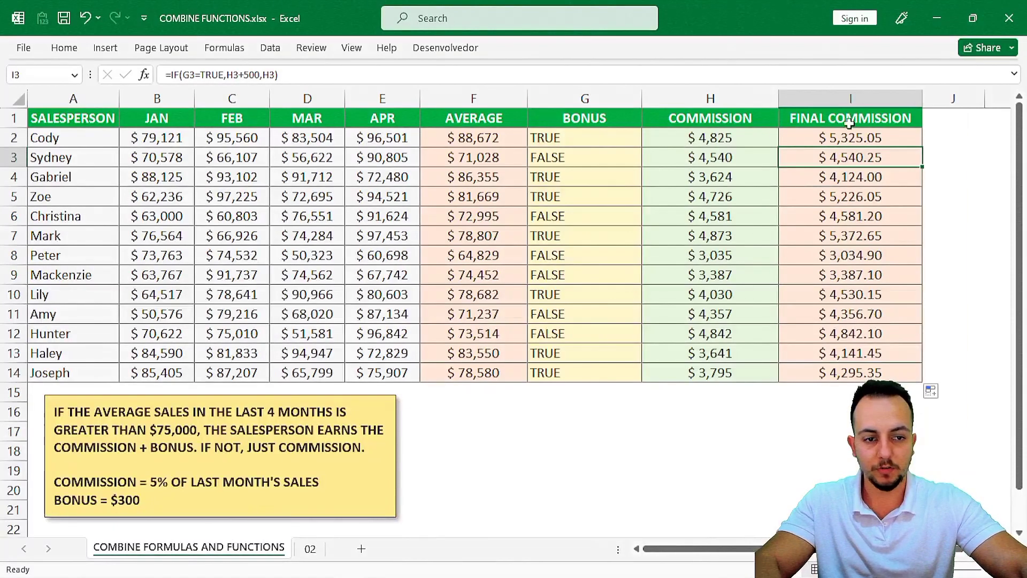
pyautogui.click(848, 135)
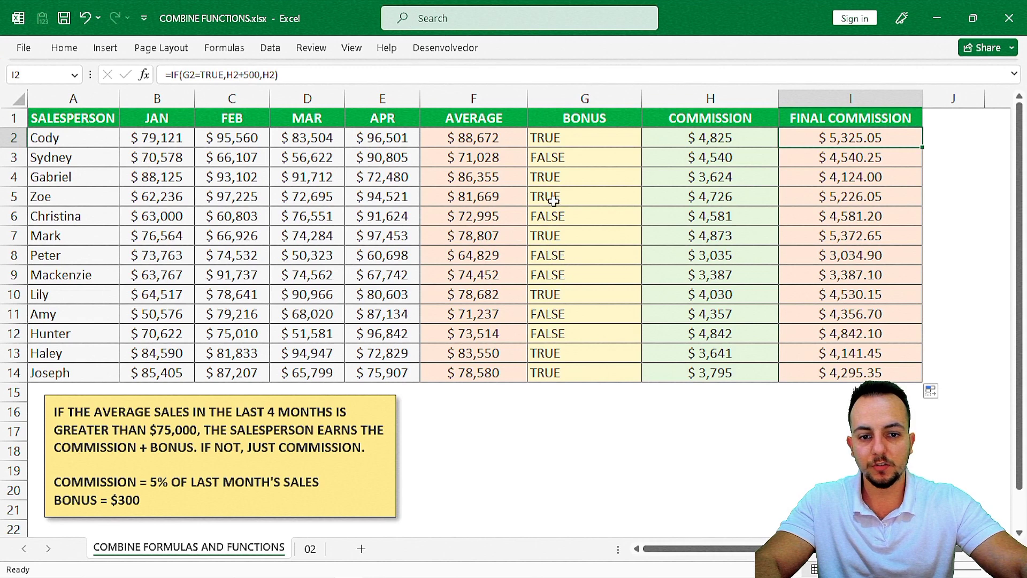
# - Review the Average, Bonus, Commission and Final Commission helper columns one by one
pyautogui.click(476, 98)
pyautogui.click(573, 97)
pyautogui.click(702, 98)
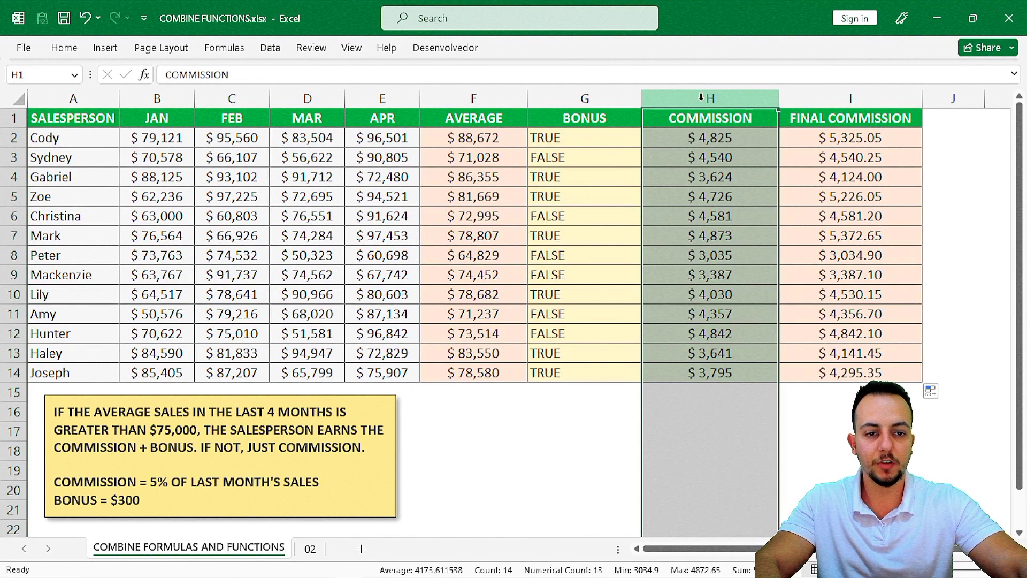
pyautogui.click(846, 97)
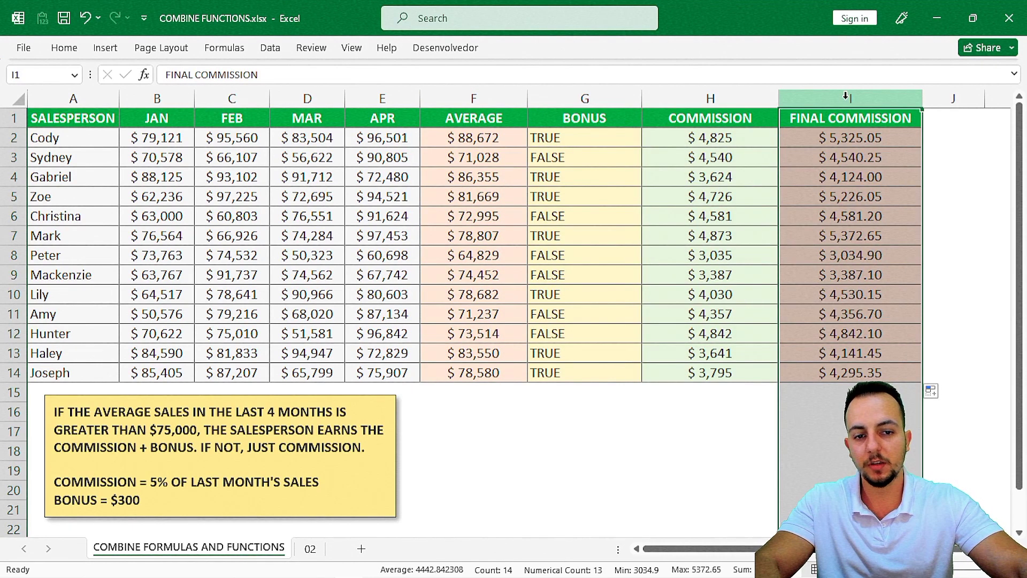
pyautogui.click(491, 95)
pyautogui.click(610, 94)
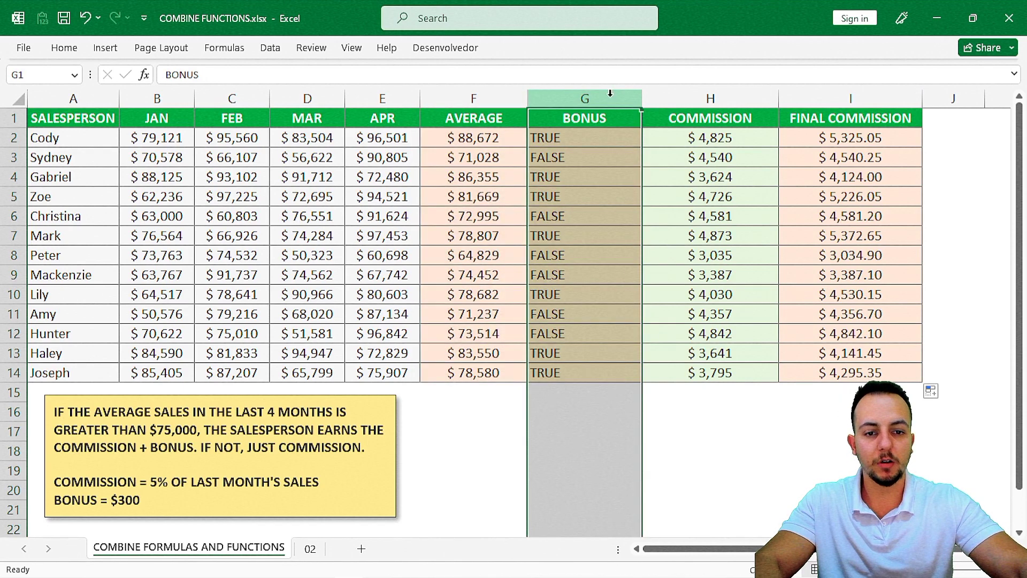
pyautogui.click(676, 99)
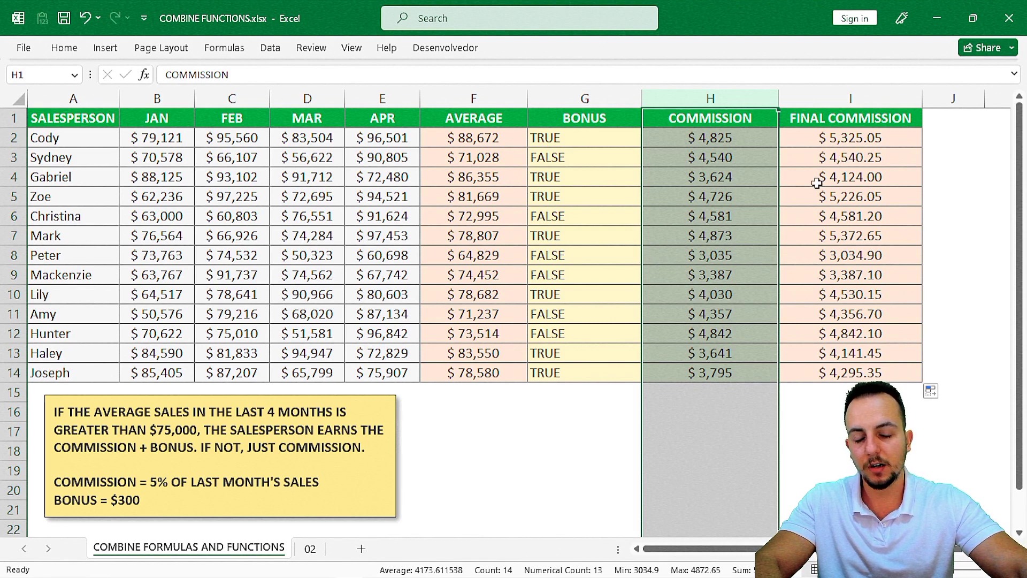
# - Hide columns F through I, from Average to Final Commission
pyautogui.moveTo(473, 92); pyautogui.dragTo(913, 94)
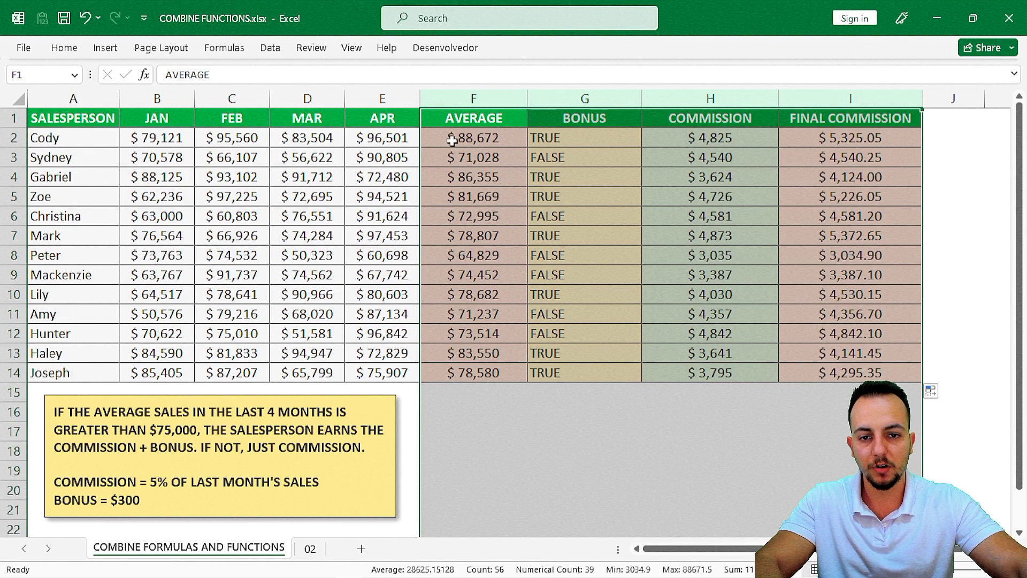
pyautogui.rightClick(484, 133)
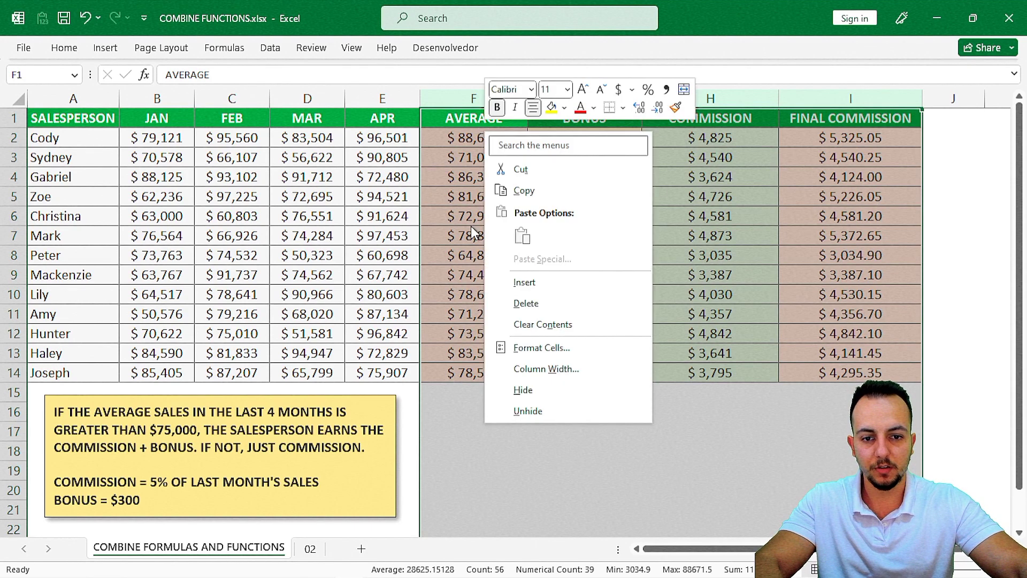
pyautogui.click(523, 391)
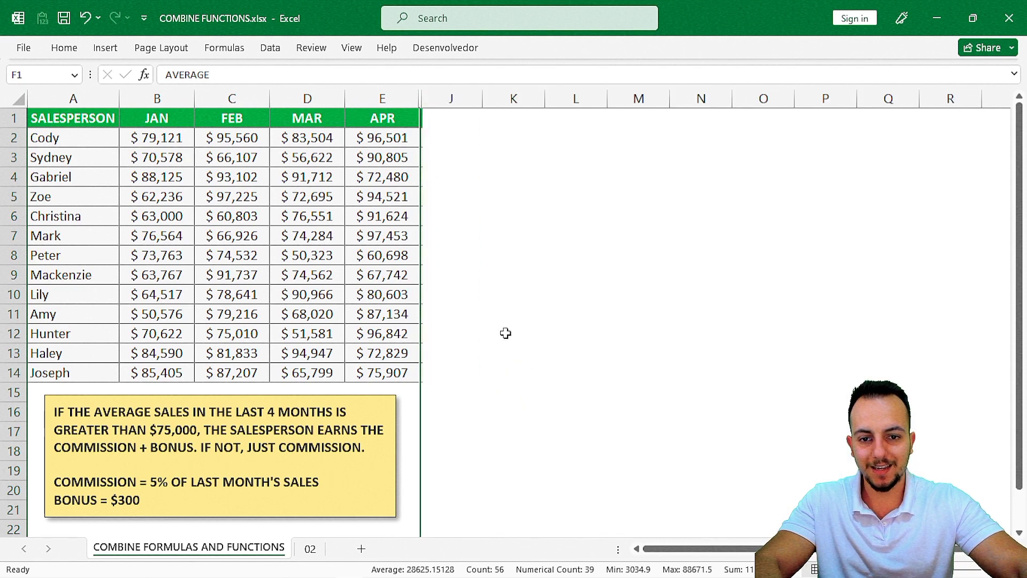
pyautogui.click(457, 141)
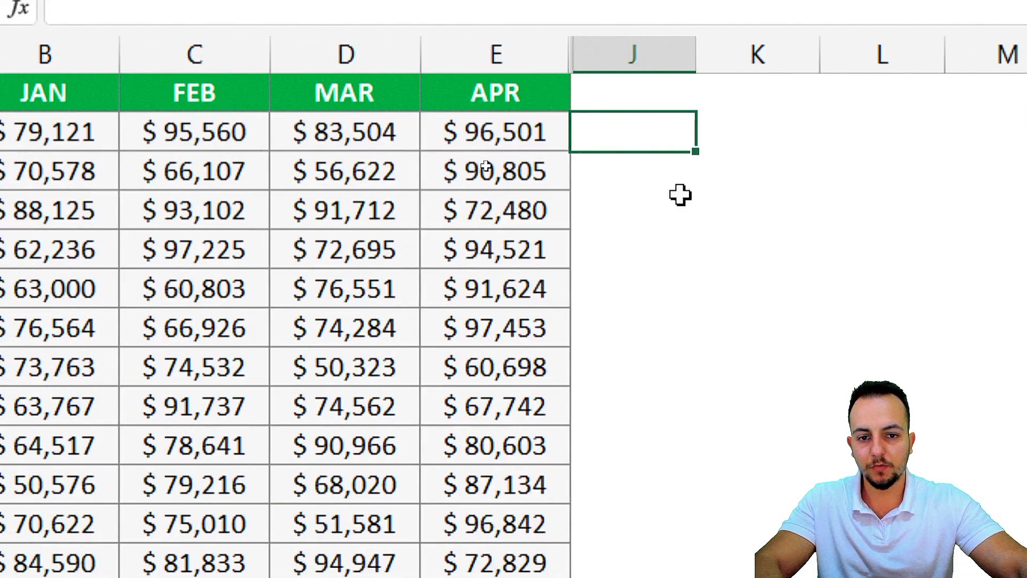
pyautogui.click(481, 89)
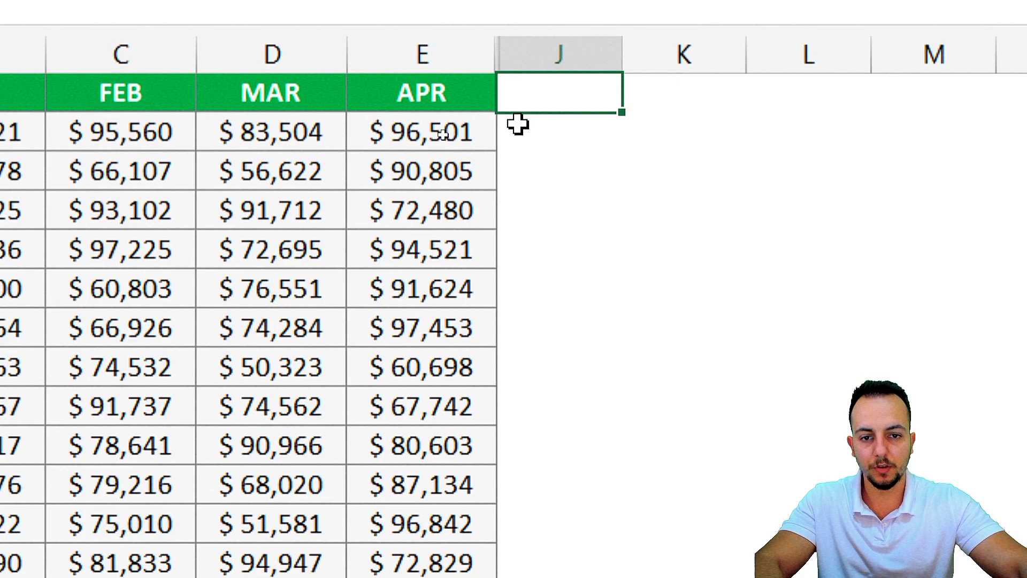
pyautogui.click(518, 124)
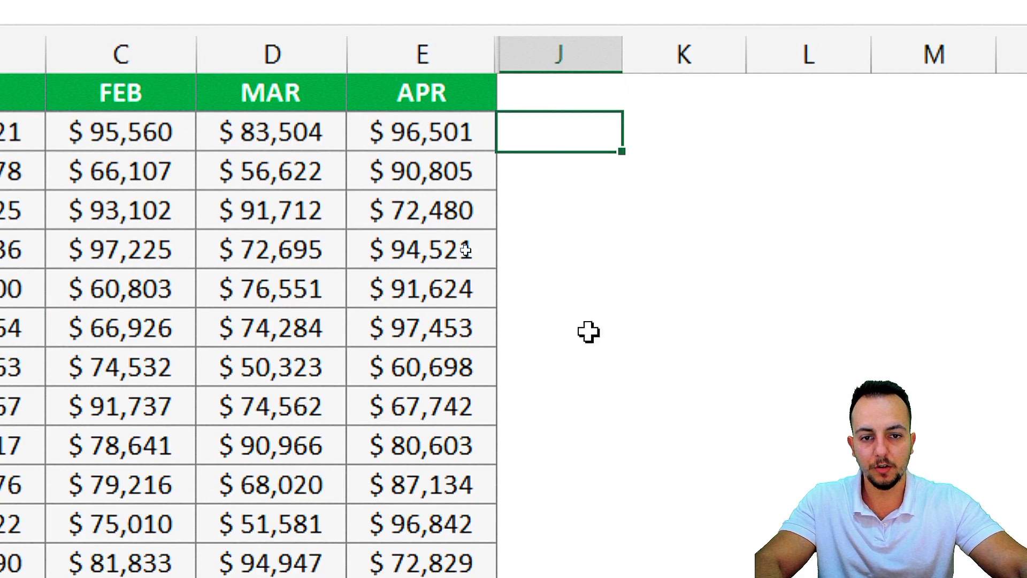
pyautogui.moveTo(576, 138); pyautogui.dragTo(602, 577)
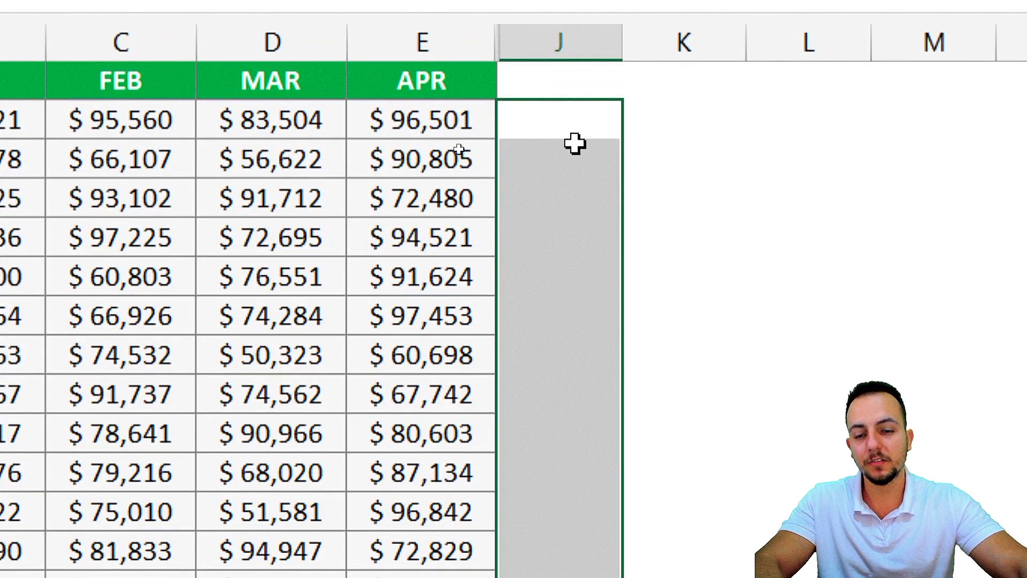
pyautogui.click(554, 119)
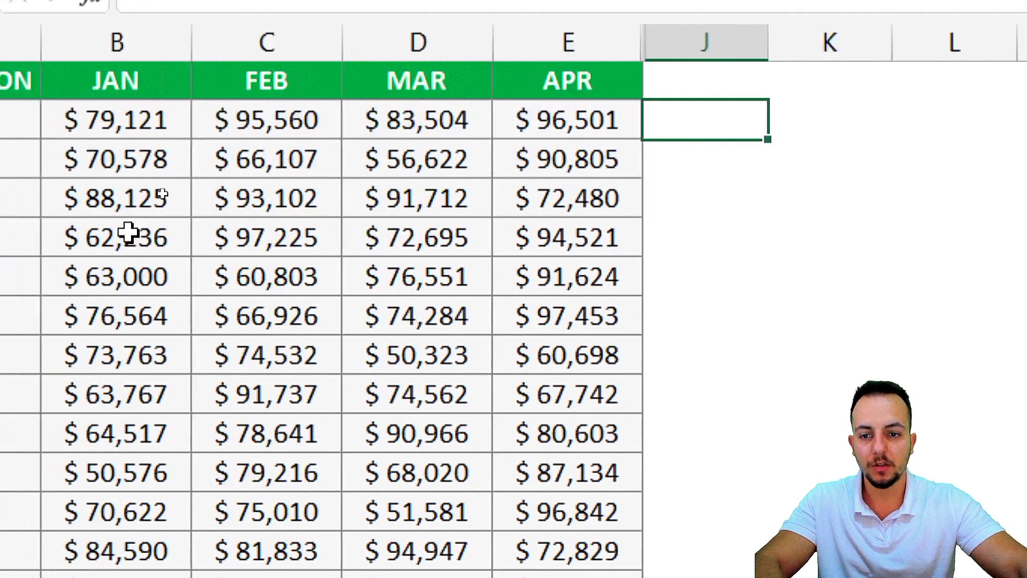
pyautogui.moveTo(152, 139); pyautogui.dragTo(603, 107)
# - Start an IF formula in J2 with AVERAGE(B2:E2)>75000 as the logical test
pyautogui.click(771, 124)
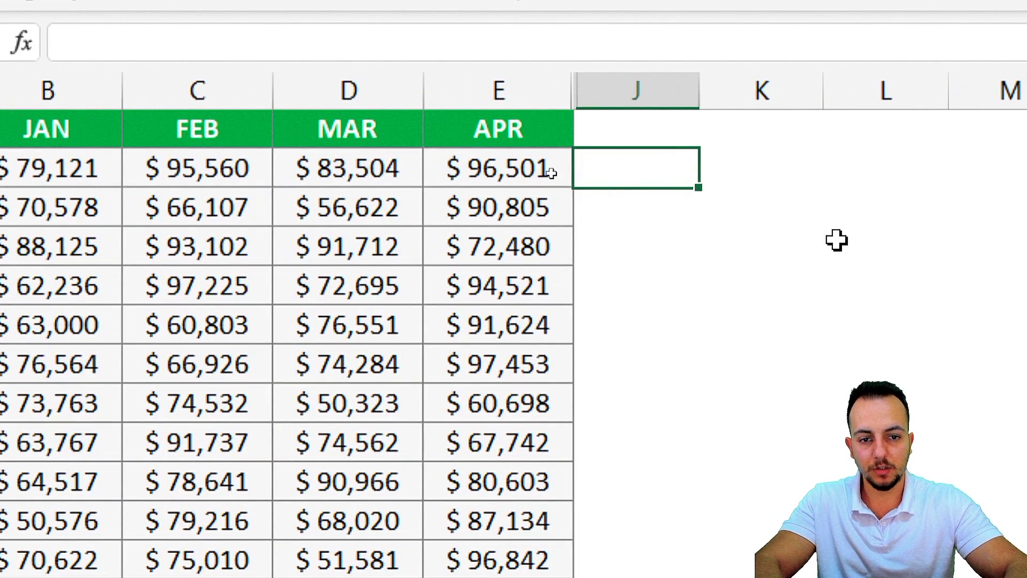
pyautogui.write('=')
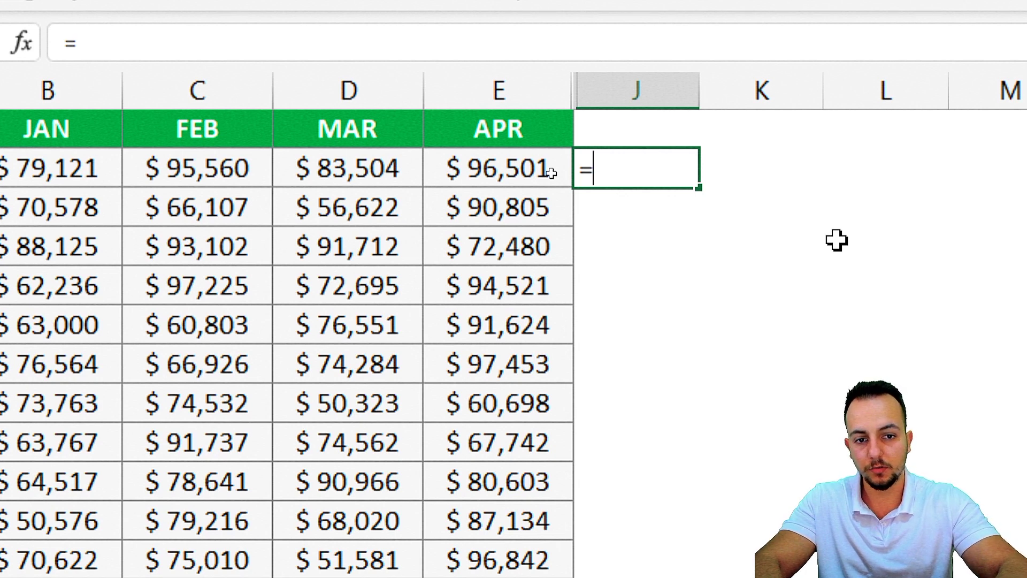
pyautogui.write('IF')
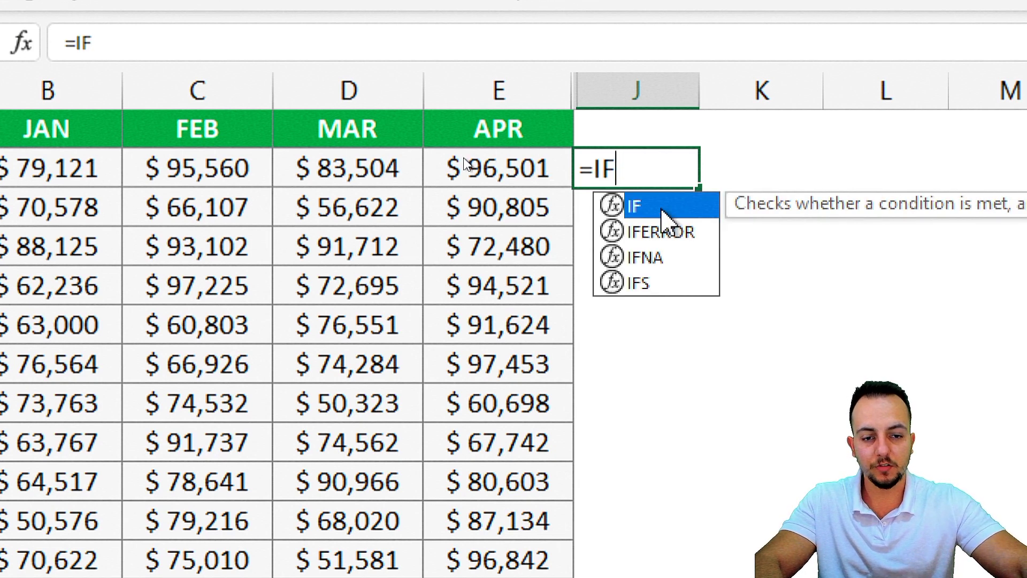
pyautogui.doubleClick(667, 217)
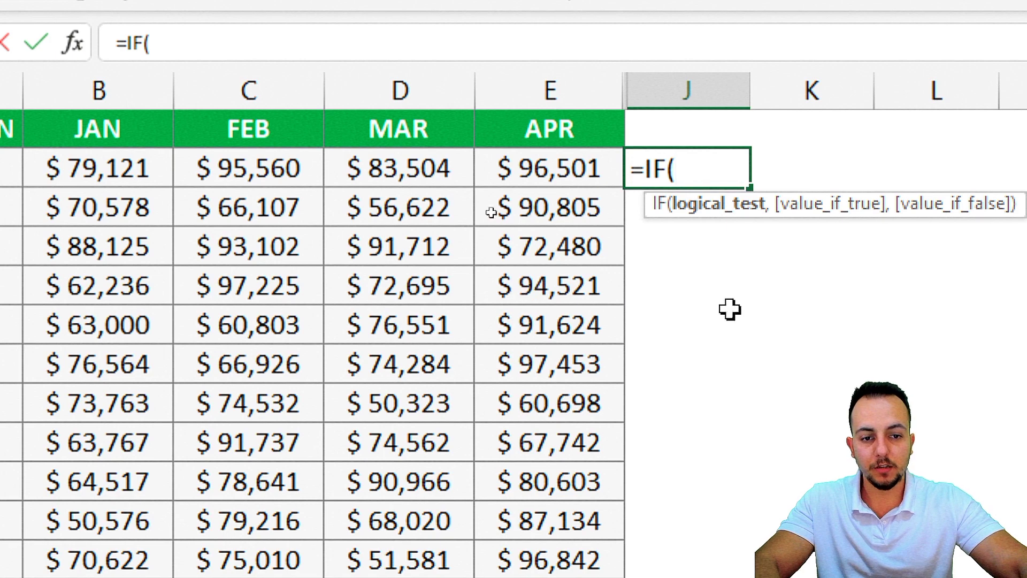
pyautogui.write('AVE')
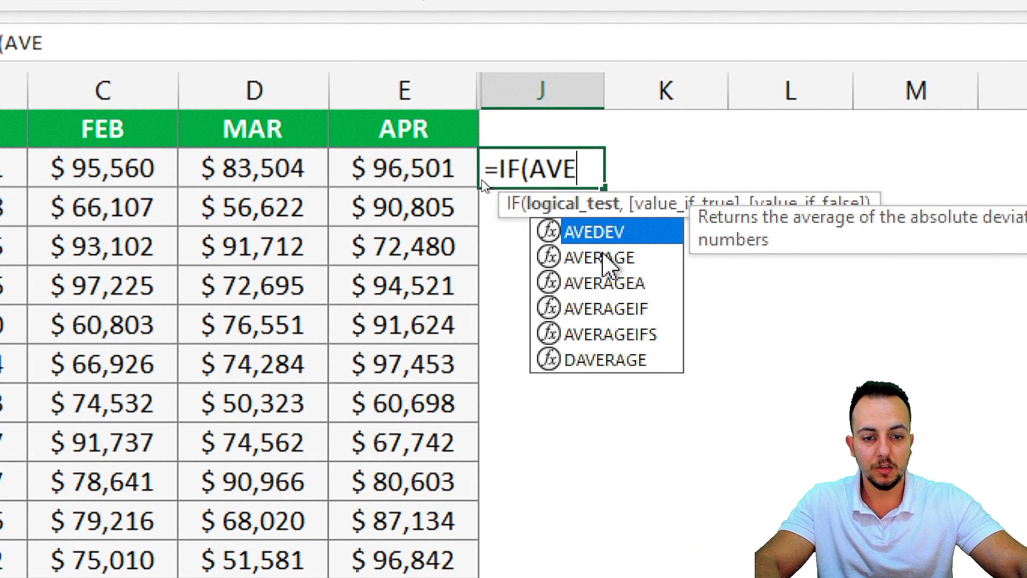
pyautogui.click(605, 259)
pyautogui.doubleClick(606, 258)
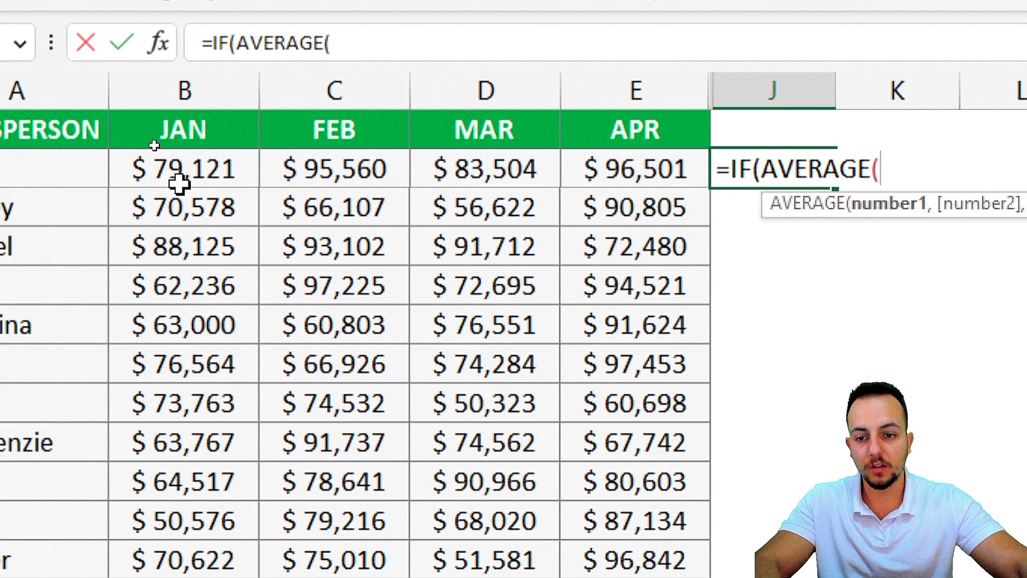
pyautogui.moveTo(207, 168); pyautogui.dragTo(641, 167)
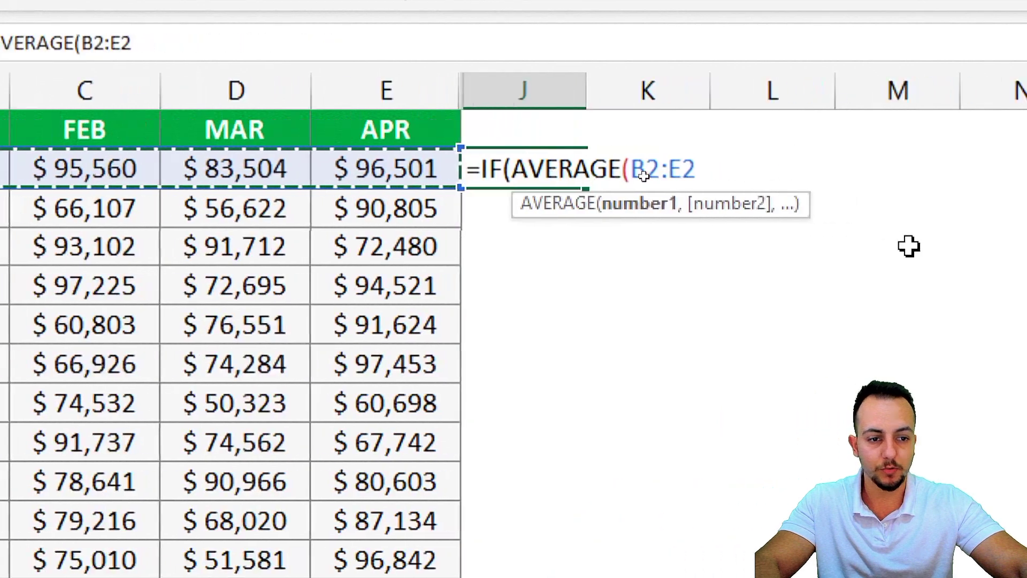
pyautogui.write(')')
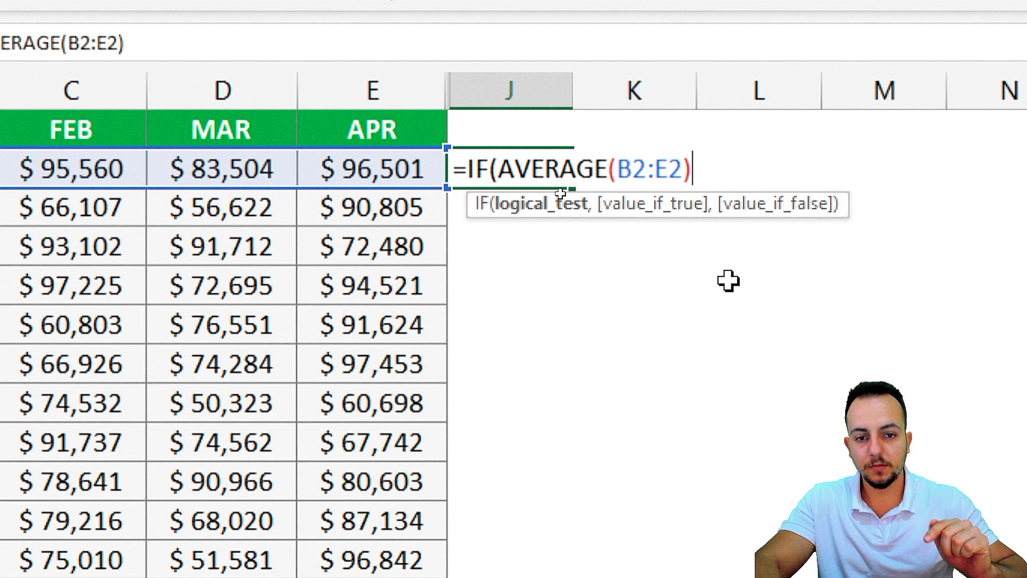
pyautogui.write('>')
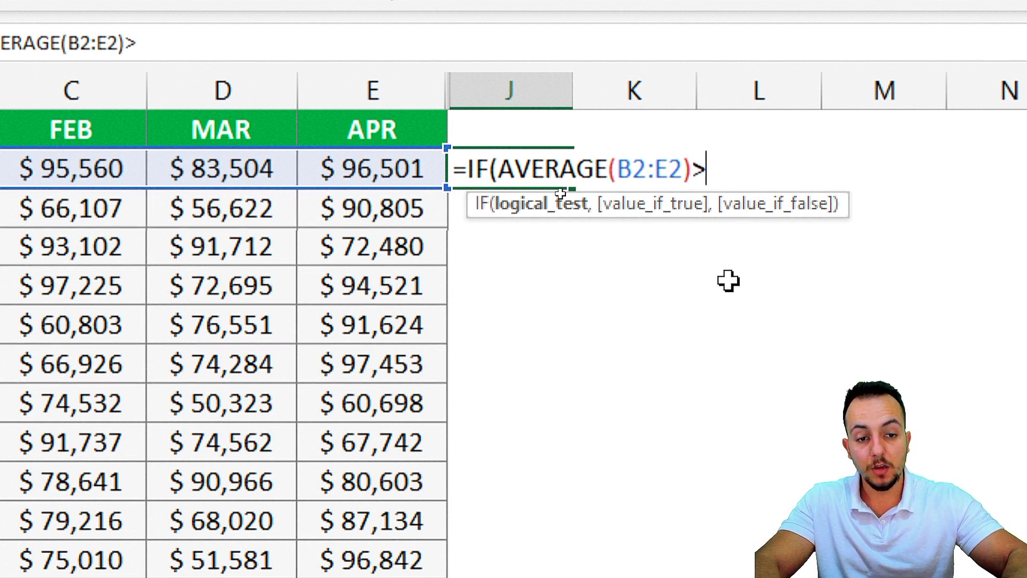
pyautogui.write('7')
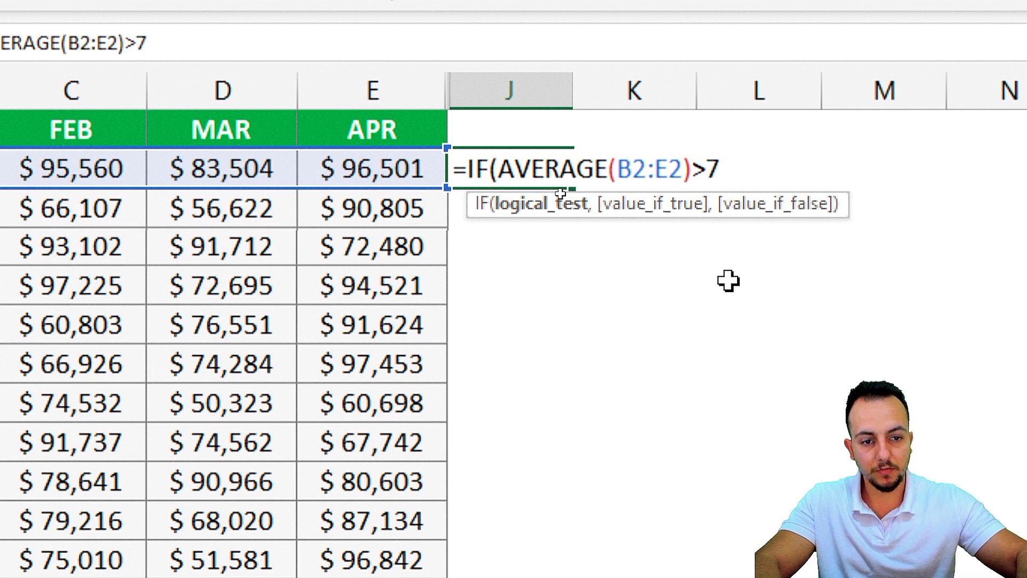
pyautogui.write('5000')
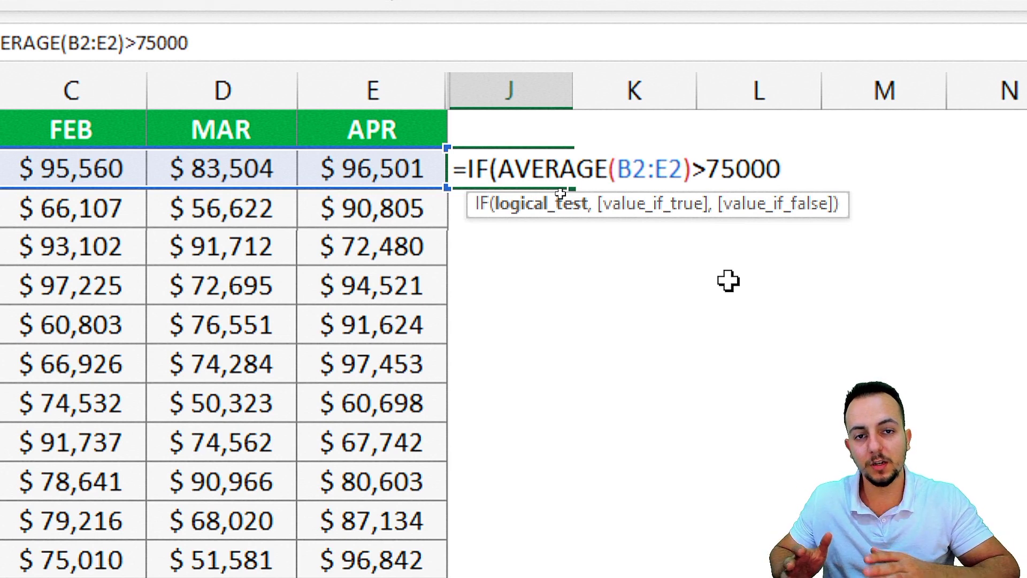
# - Add (E2*0.05)+500 as the value if true in the J2 formula
pyautogui.write(',')
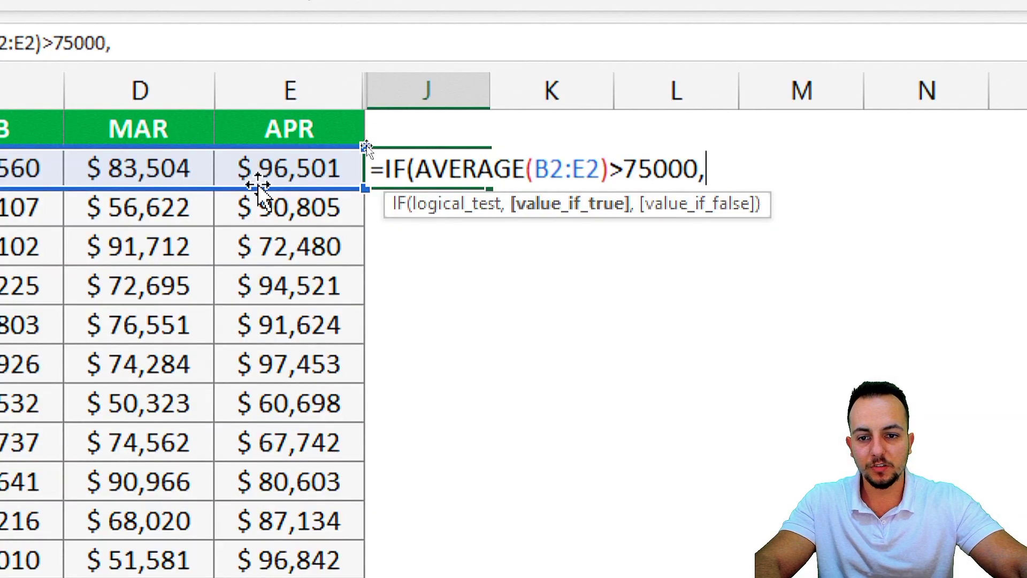
pyautogui.click(267, 171)
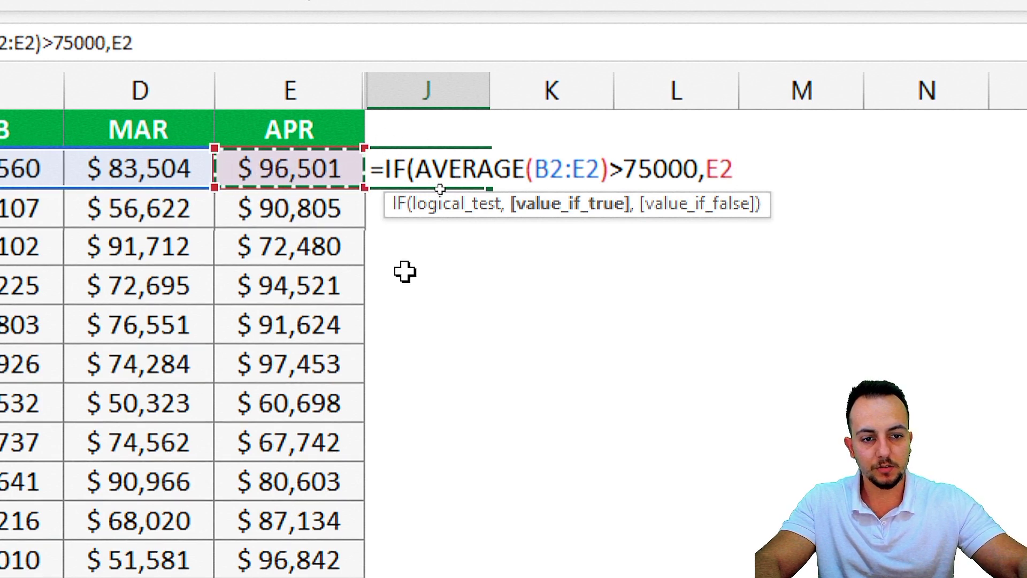
pyautogui.write('*0.05')
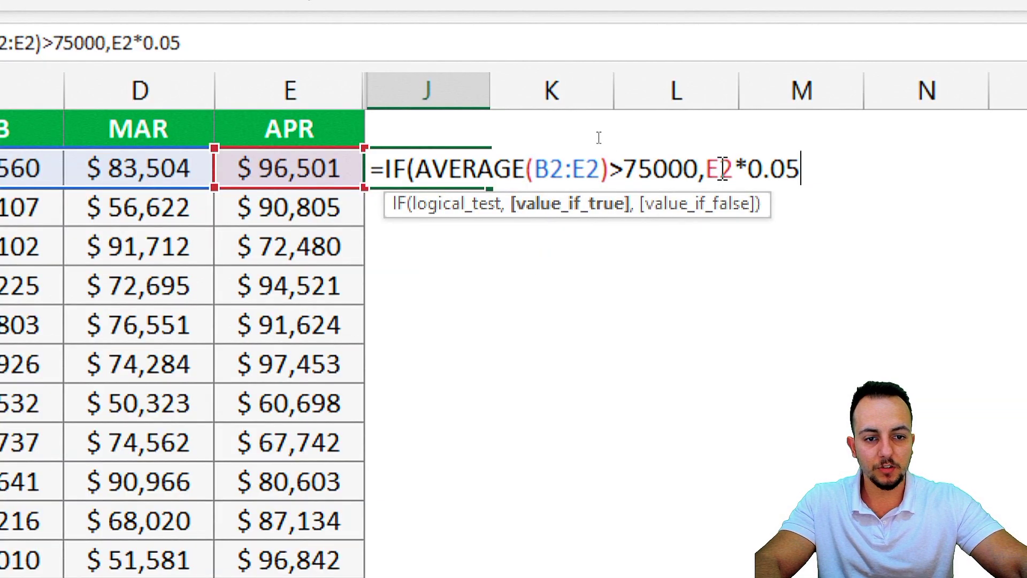
pyautogui.click(707, 171)
pyautogui.write('(')
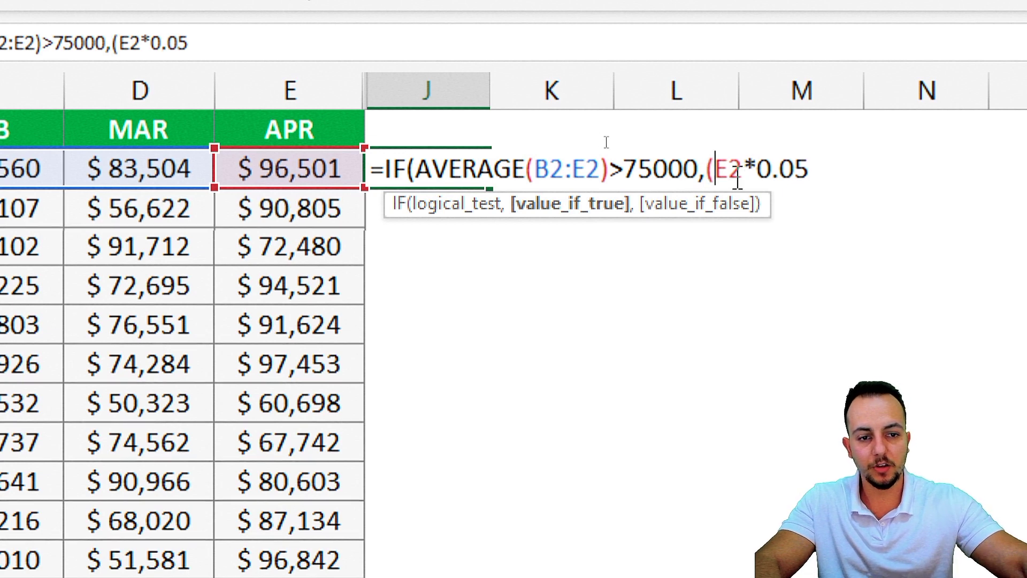
pyautogui.click(840, 169)
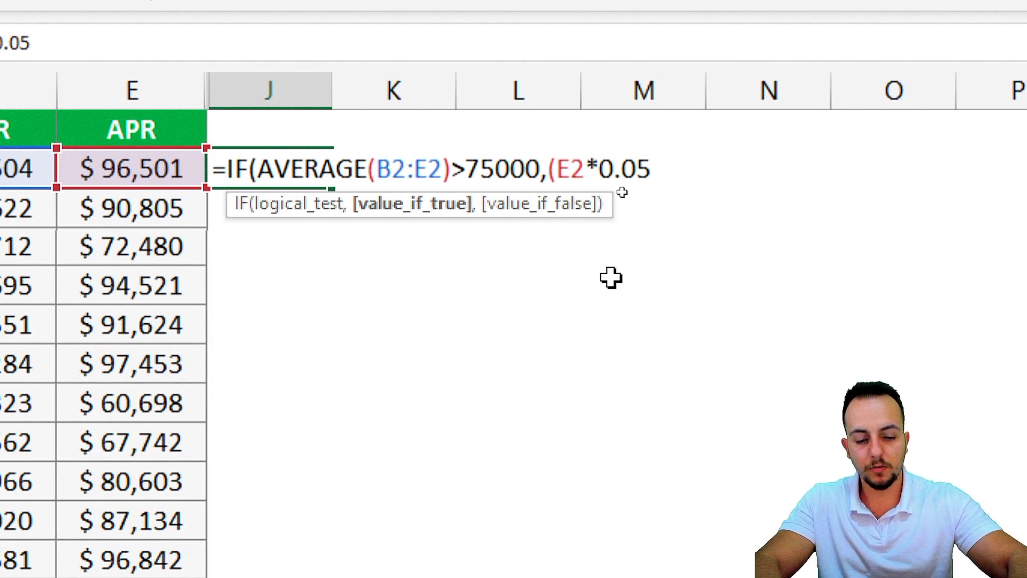
pyautogui.write(')')
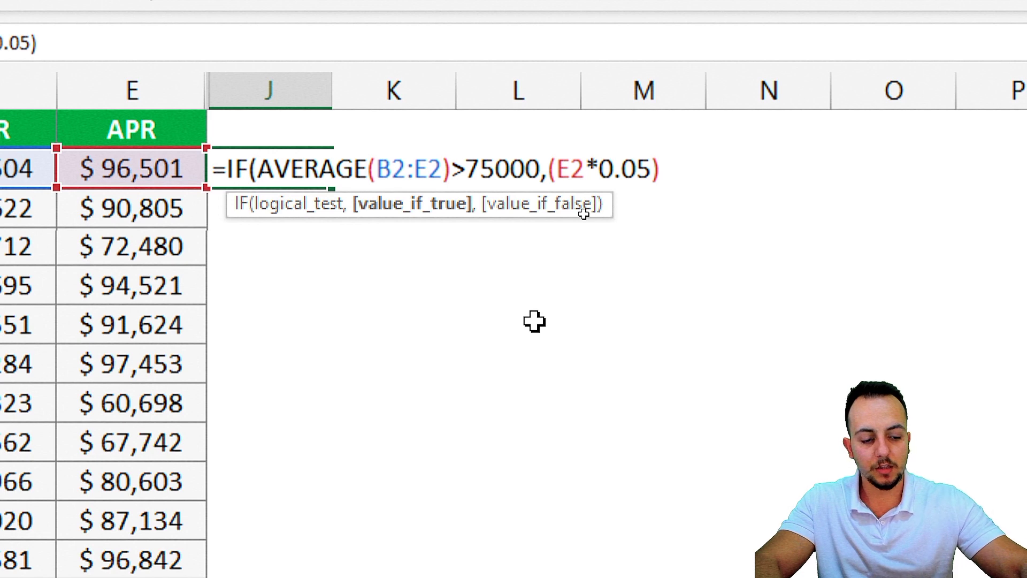
pyautogui.write('+')
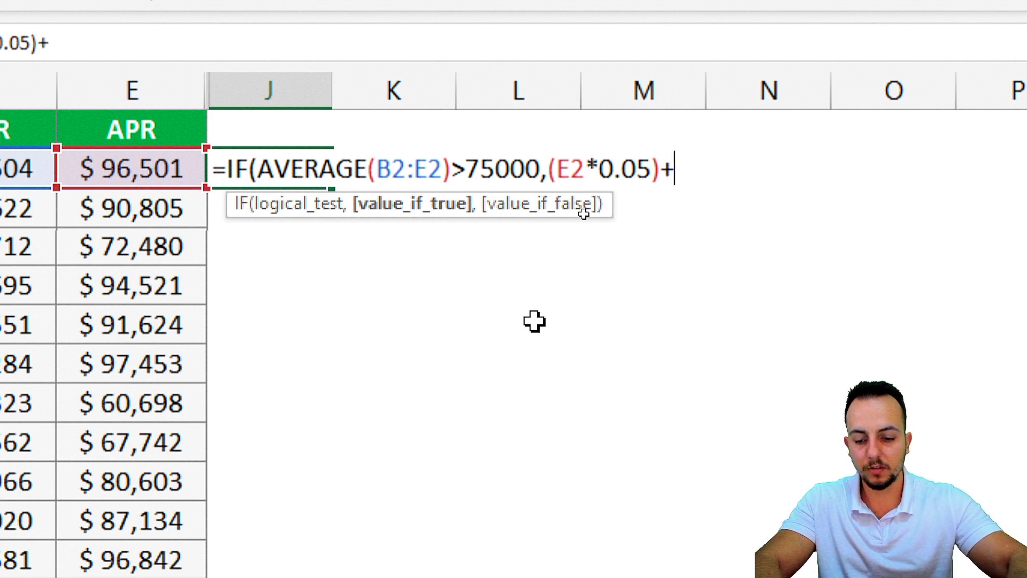
pyautogui.write('500')
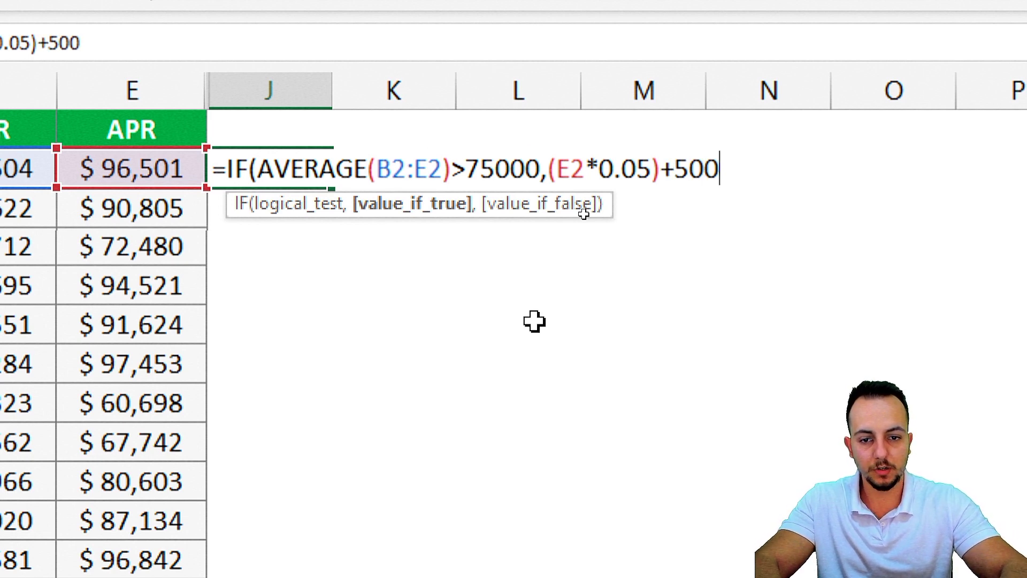
# - Complete the J2 formula with E2*0.05 as the value if false and enter it
pyautogui.write(',')
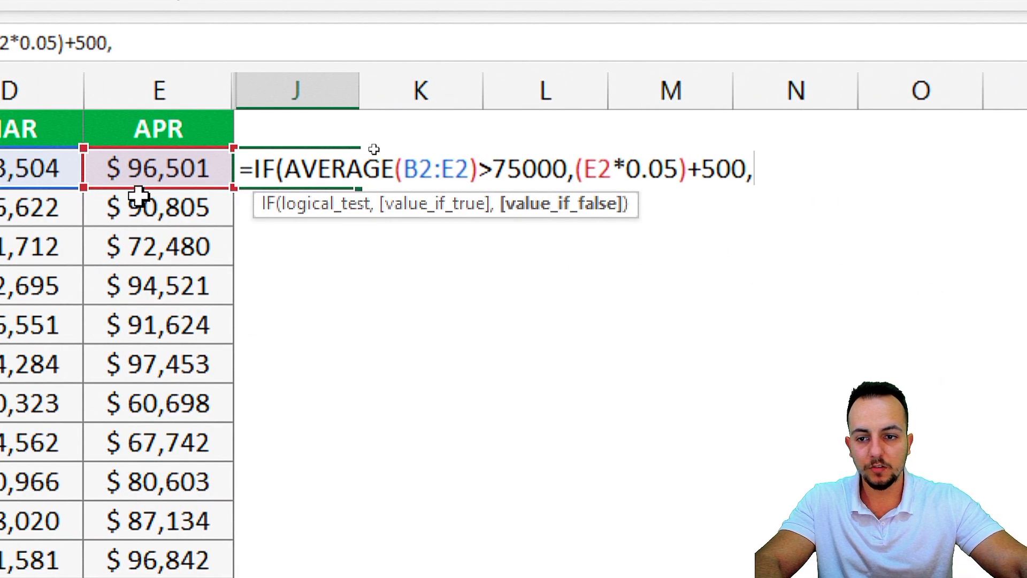
pyautogui.click(59, 161)
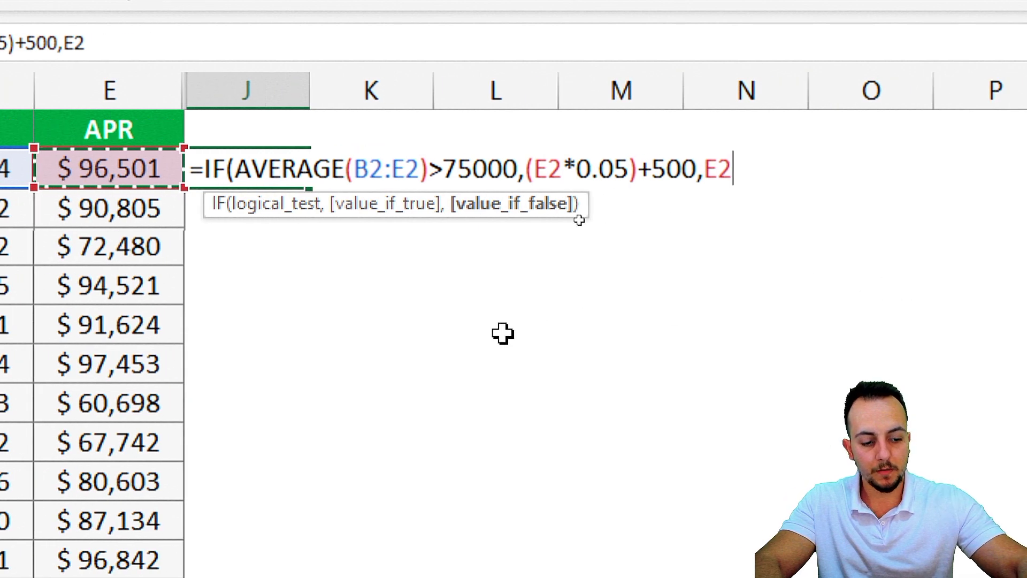
pyautogui.write('*')
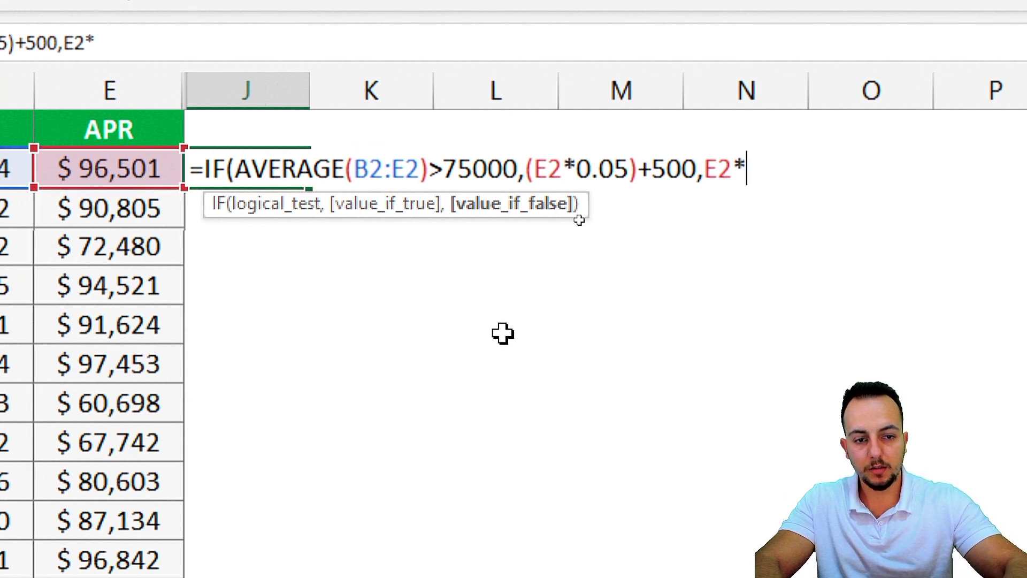
pyautogui.write('0.')
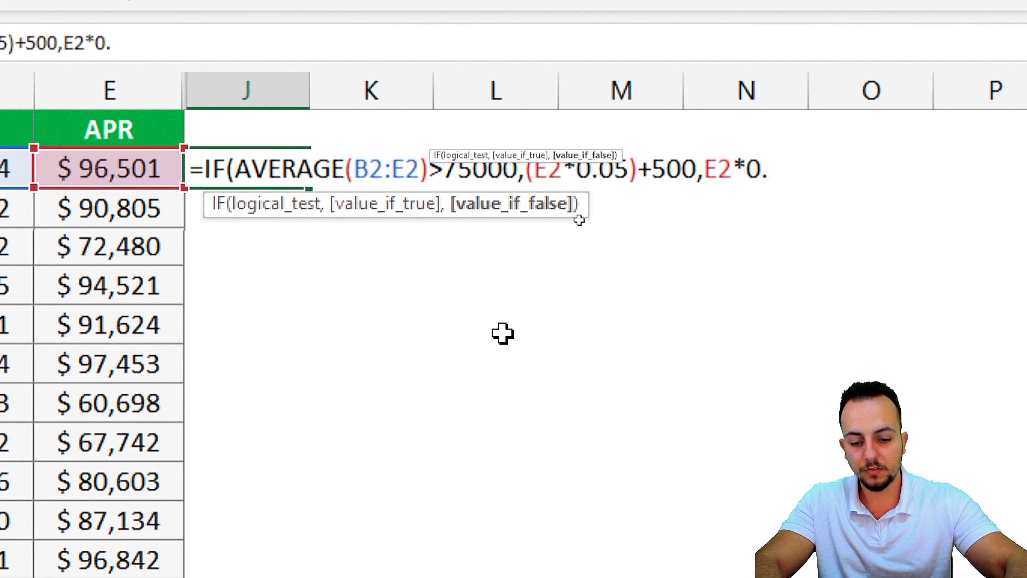
pyautogui.write('05)')
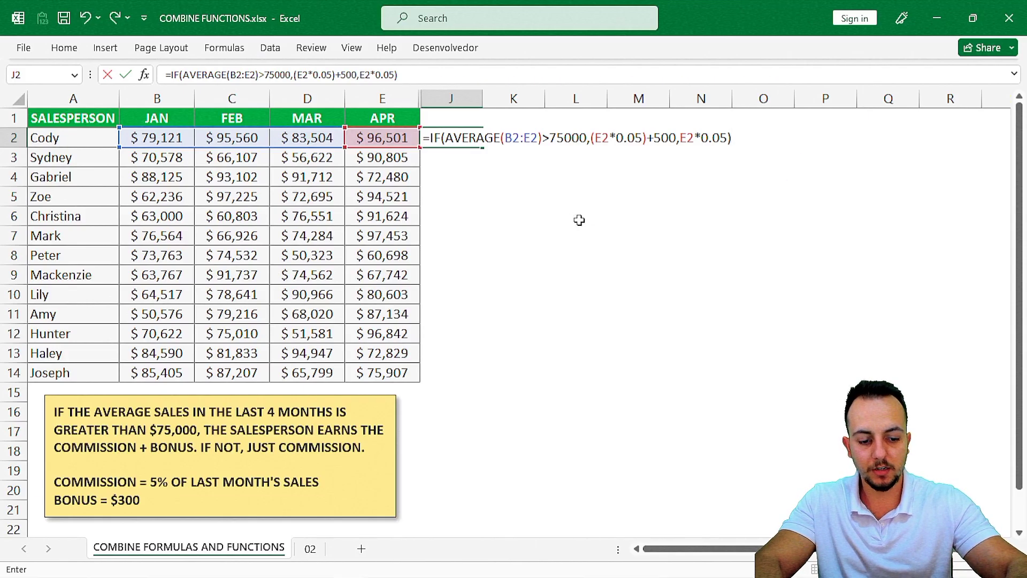
pyautogui.press('Return')
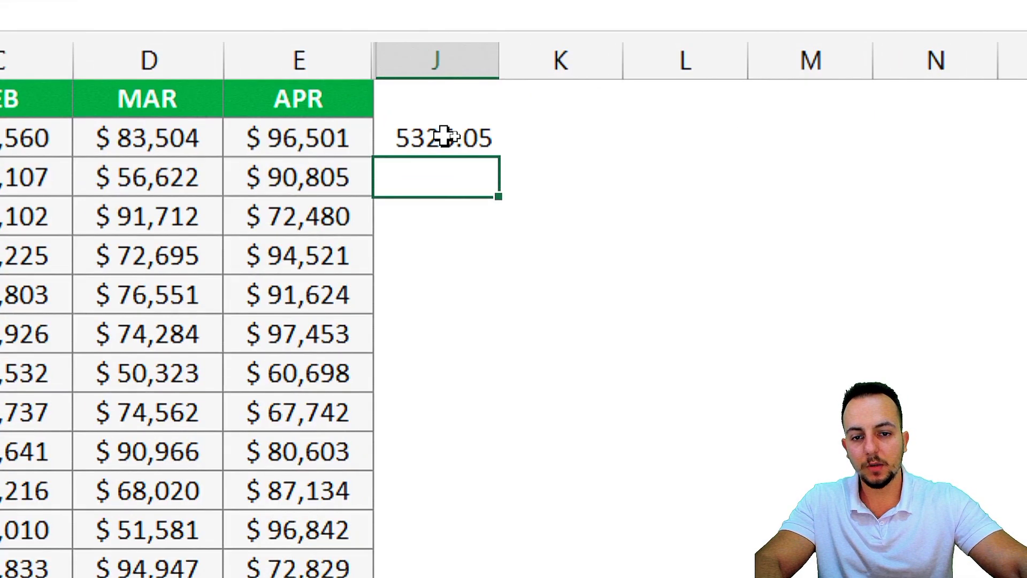
# - Unhide helper columns F through I between the APR column and column J
pyautogui.click(444, 137)
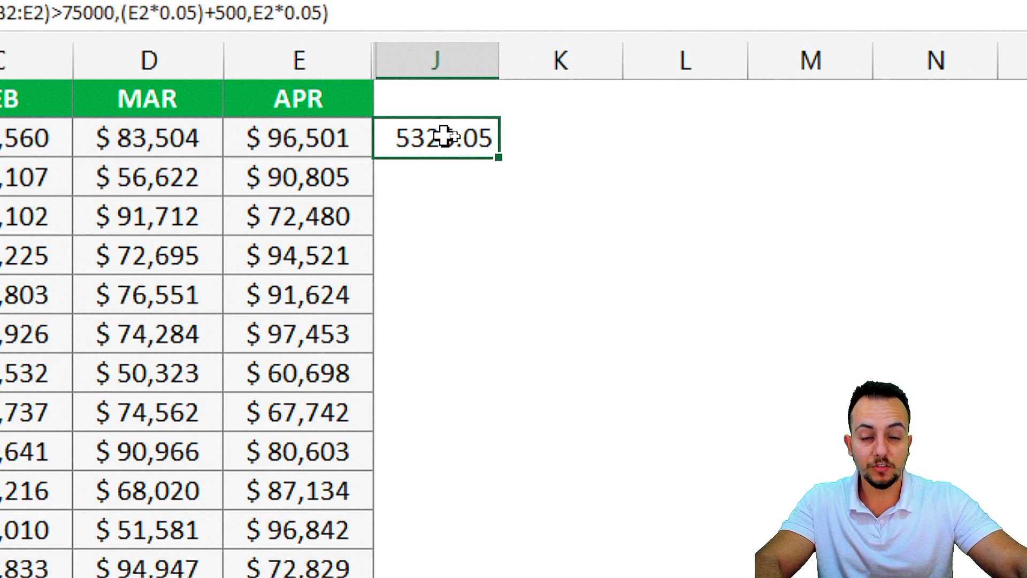
pyautogui.moveTo(437, 60); pyautogui.dragTo(358, 62)
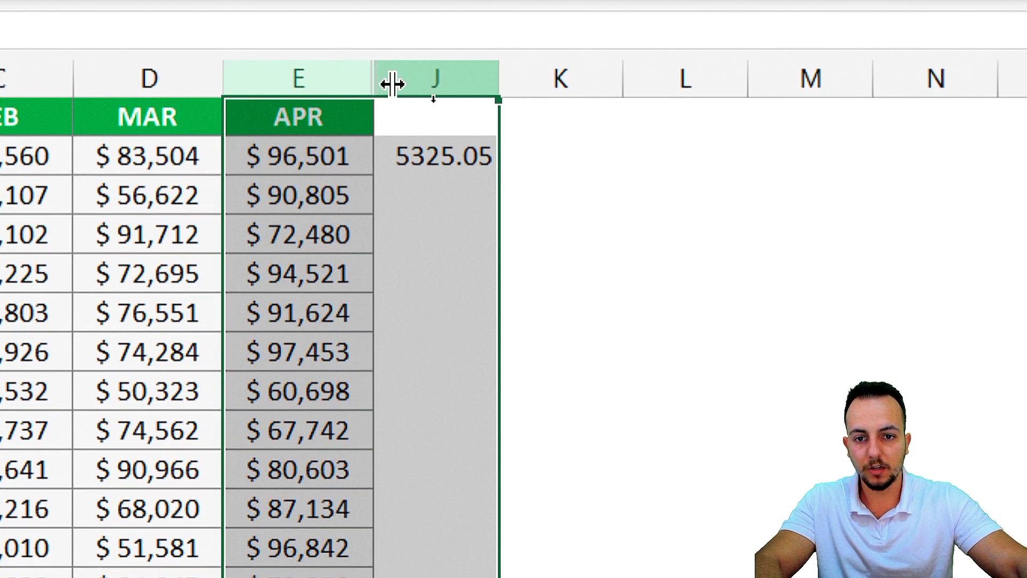
pyautogui.rightClick(408, 80)
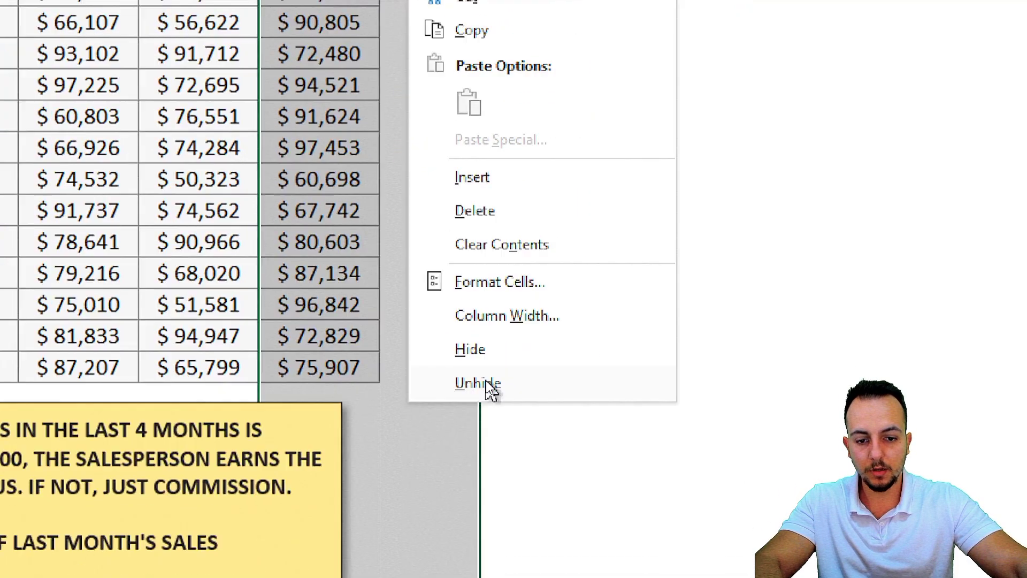
pyautogui.click(535, 425)
pyautogui.click(623, 203)
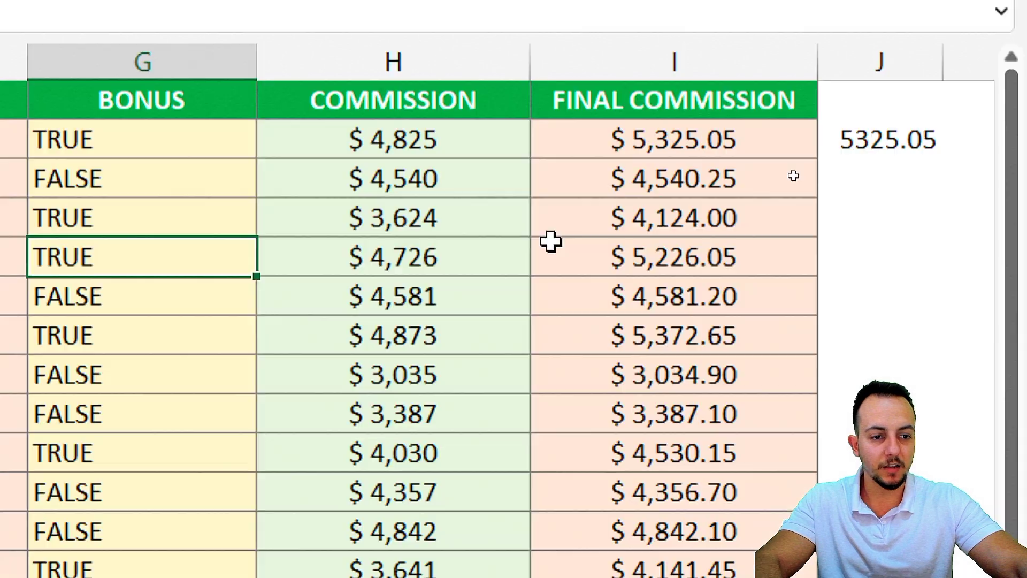
# - Fill the combined commission formula from J2 down to J14
pyautogui.click(846, 137)
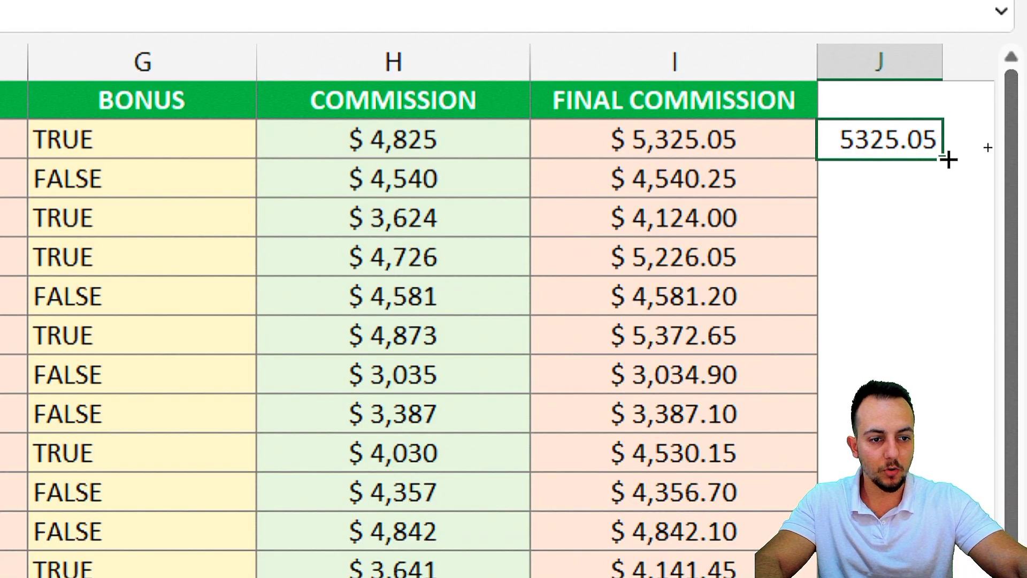
pyautogui.moveTo(942, 158); pyautogui.dragTo(942, 577)
pyautogui.moveTo(942, 449); pyautogui.dragTo(942, 455)
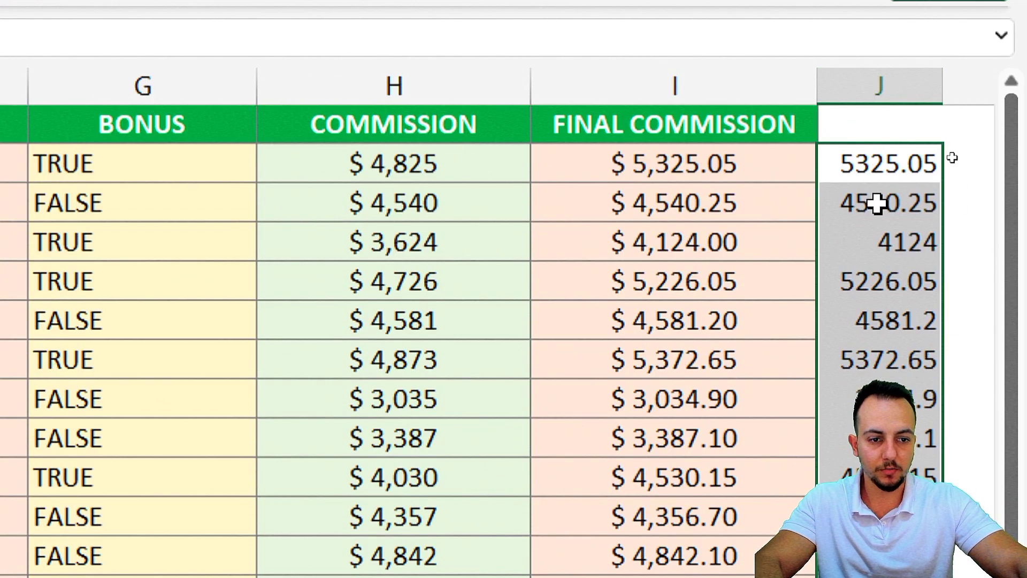
# - Compare the column J results with the Final Commission column and review the combined formula in J2
pyautogui.click(879, 8)
pyautogui.click(897, 196)
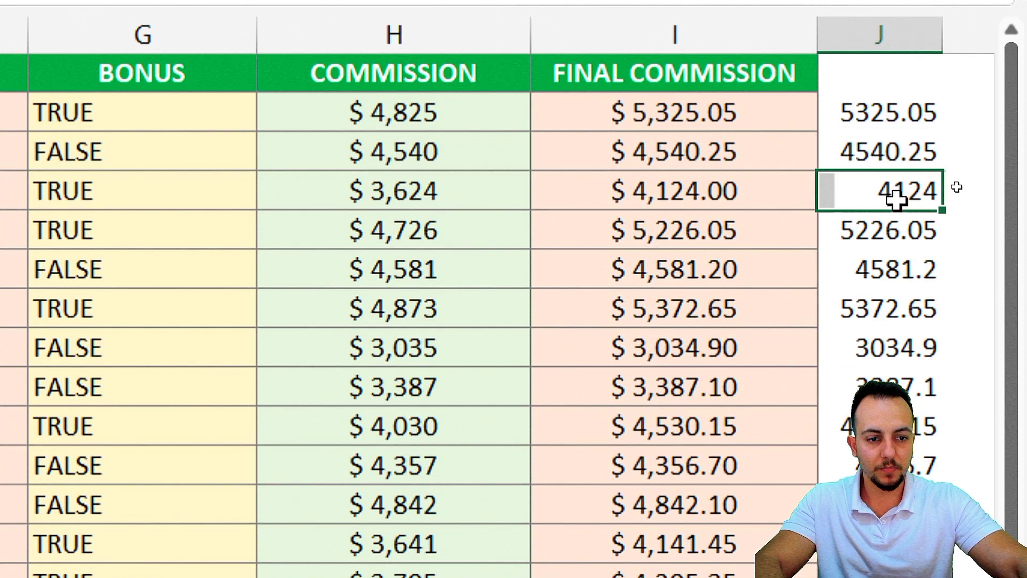
pyautogui.click(827, 230)
pyautogui.click(877, 270)
pyautogui.click(861, 306)
pyautogui.click(860, 348)
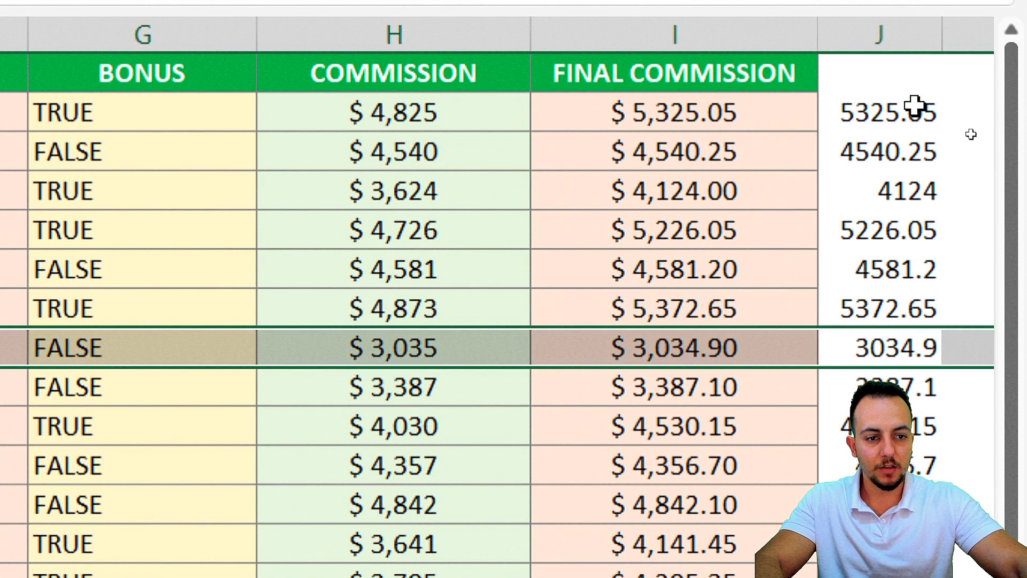
pyautogui.click(912, 104)
pyautogui.press('F2')
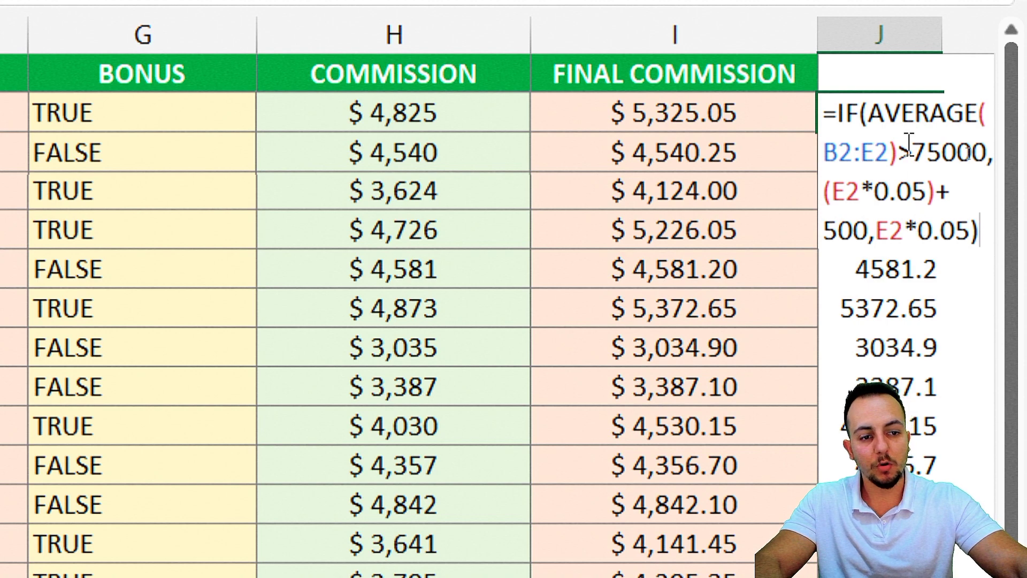
pyautogui.hotkey('ctrl', 'Return')
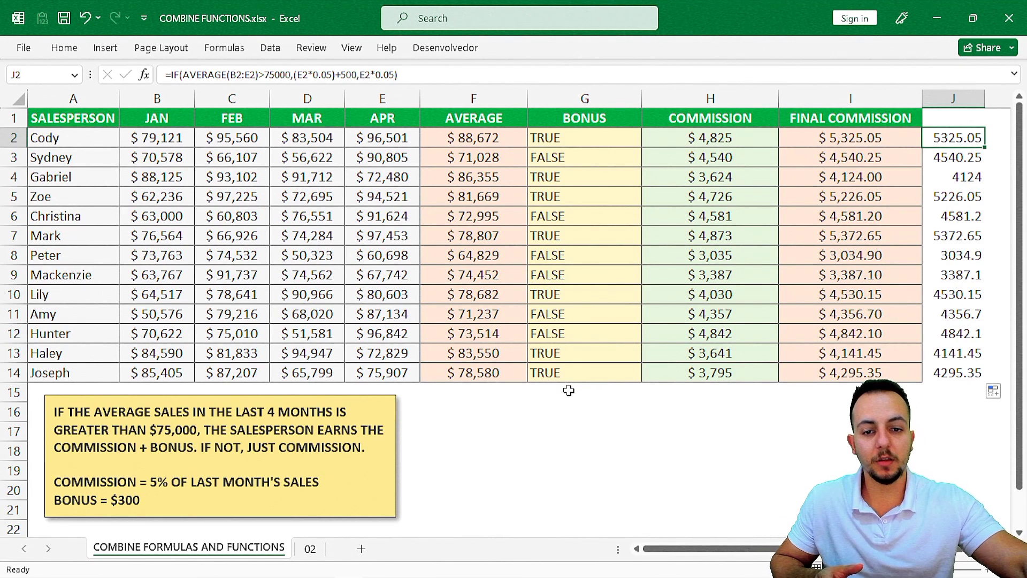
# - Review the Average, Bonus, Commission and Final Commission helper columns one by one against the single combined-formula column J
pyautogui.click(483, 96)
pyautogui.click(591, 96)
pyautogui.click(695, 96)
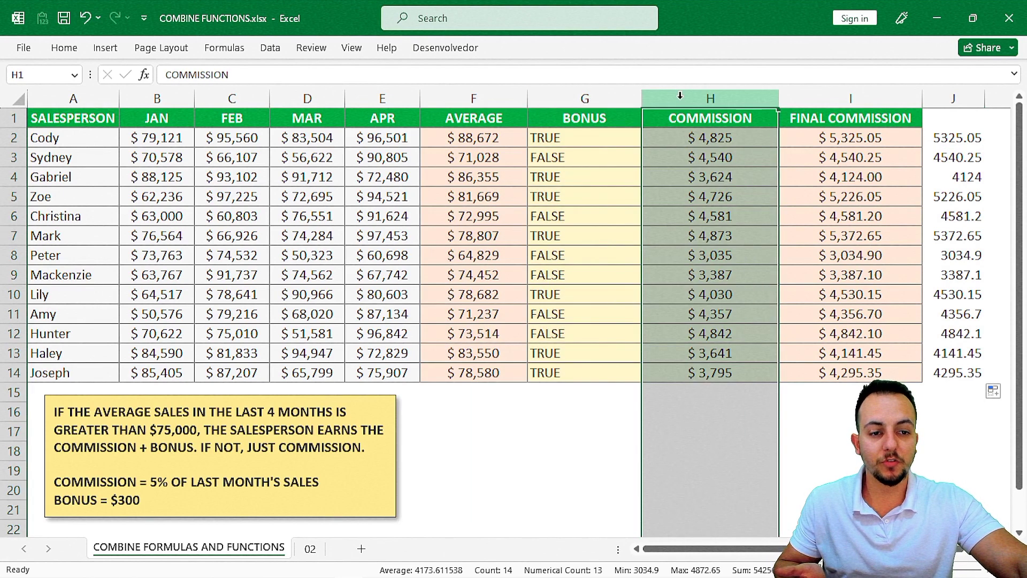
pyautogui.click(822, 96)
pyautogui.click(953, 98)
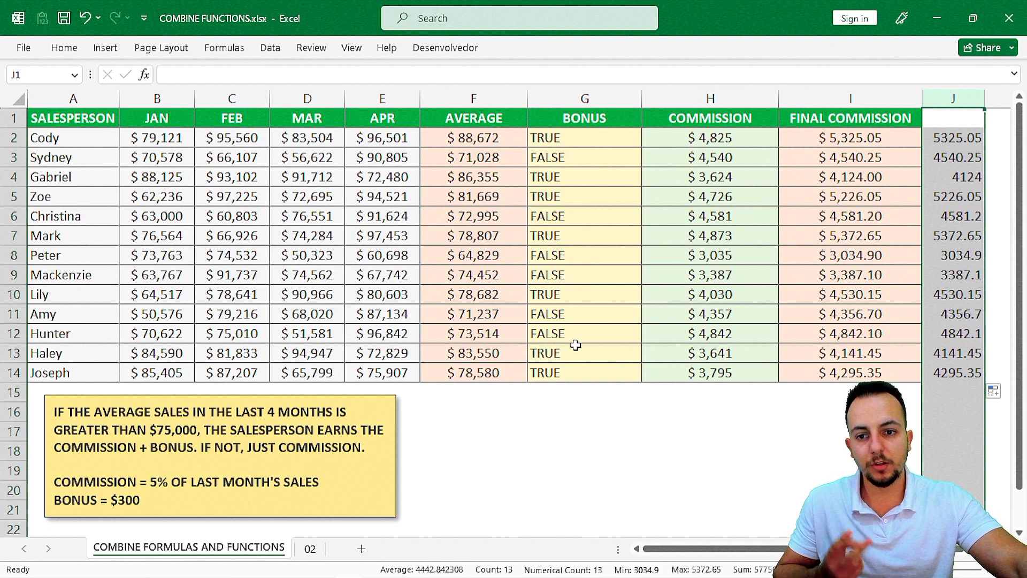
pyautogui.click(466, 100)
pyautogui.click(575, 90)
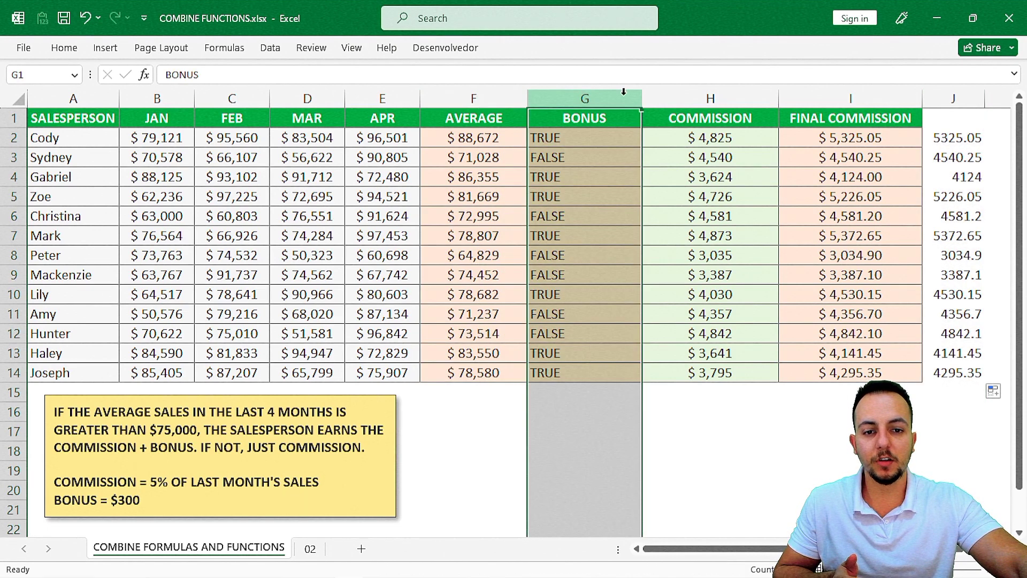
pyautogui.click(678, 94)
pyautogui.click(827, 95)
pyautogui.click(510, 98)
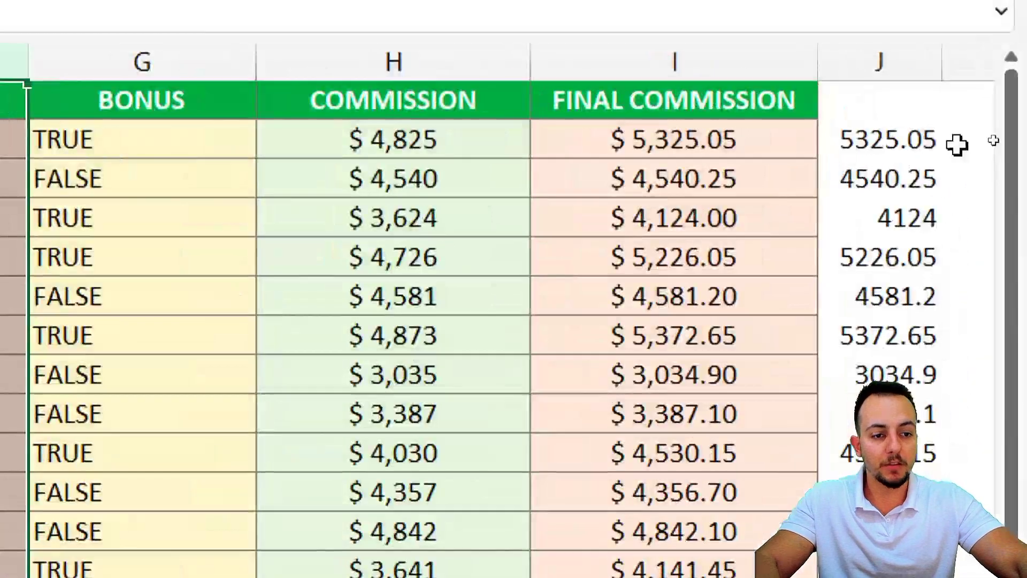
# - Examine the whole combined IF and AVERAGE formula inside cell J2, and leave the cell without editing it
pyautogui.click(967, 137)
pyautogui.doubleClick(905, 138)
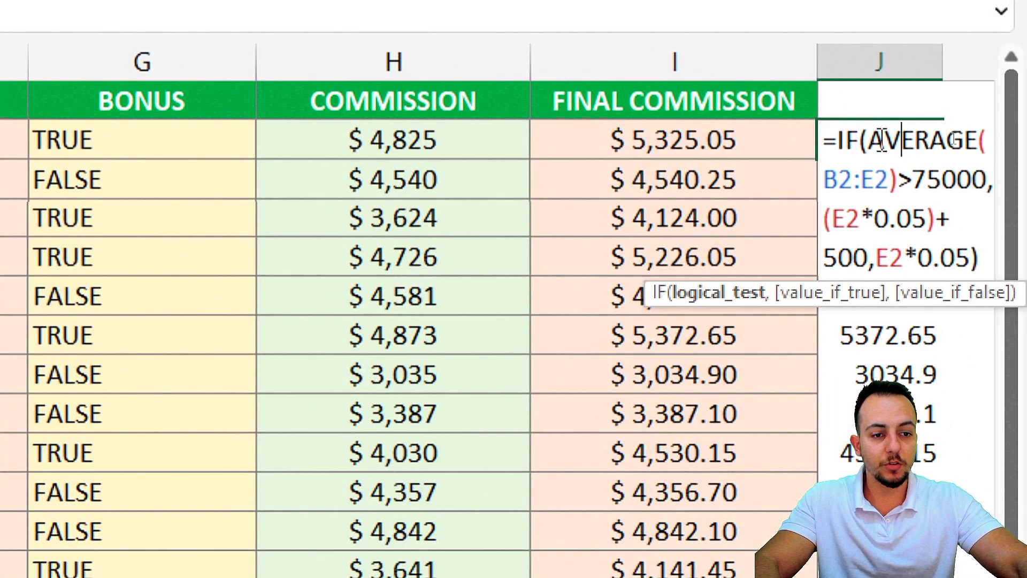
pyautogui.moveTo(982, 261); pyautogui.dragTo(782, 128)
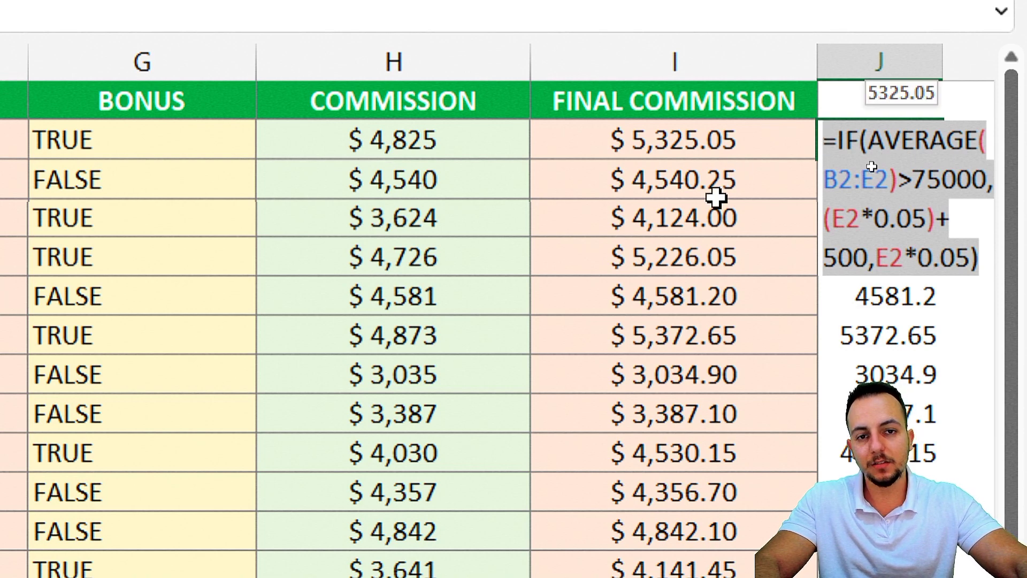
pyautogui.press('Escape')
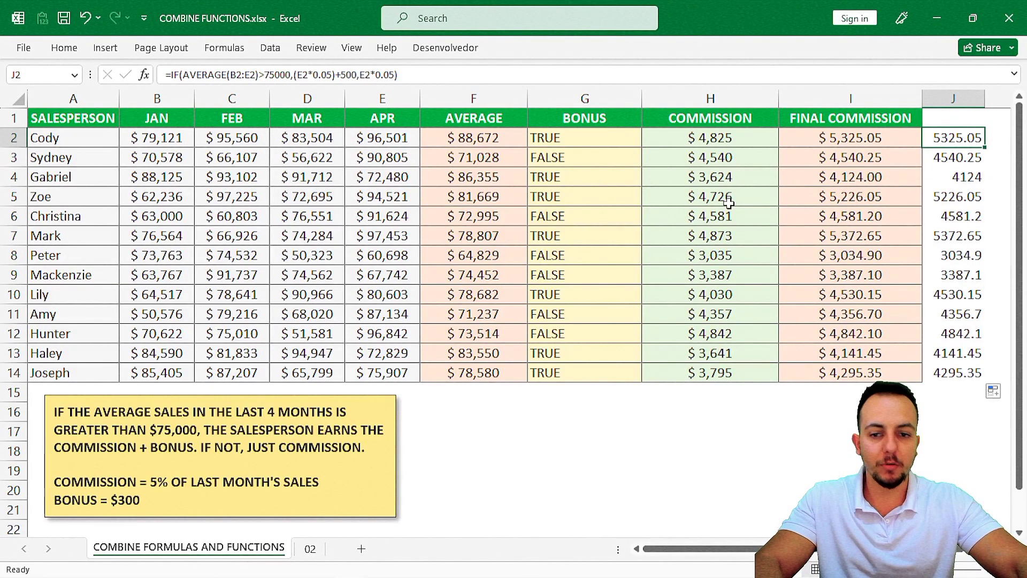